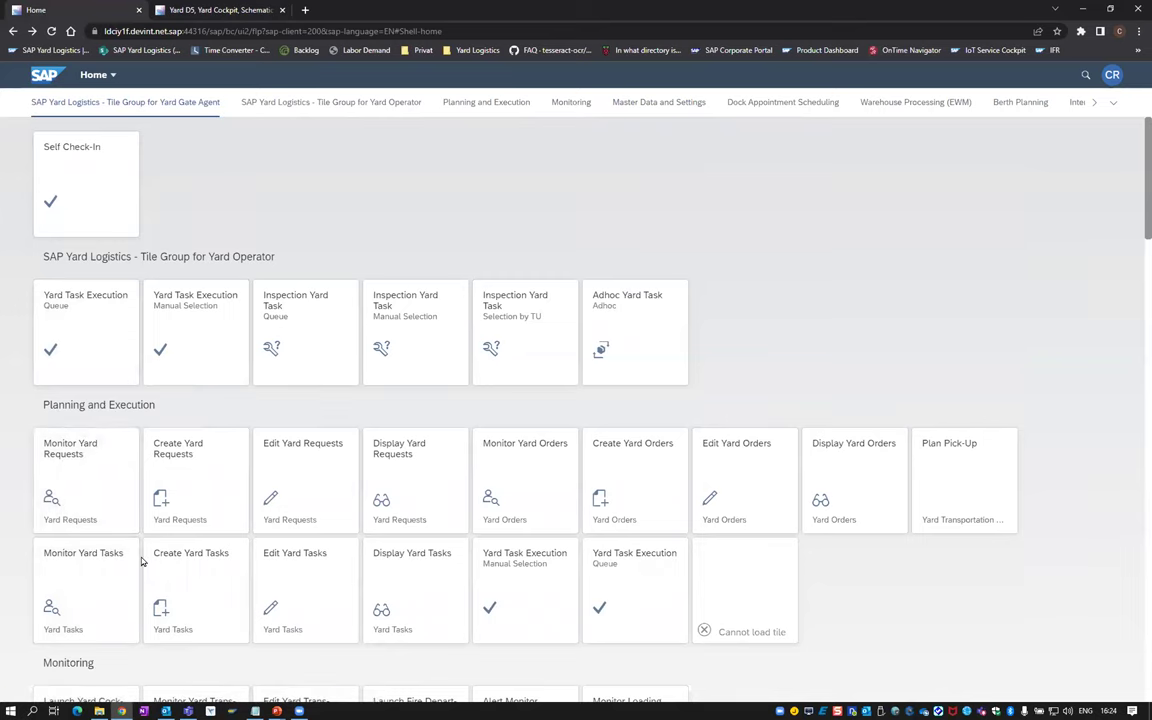
- Switch from the launchpad to the open yard D5 cockpit and examine the yard's silos, rail tracks and parking areas
scroll(126, 540, "down", 1)
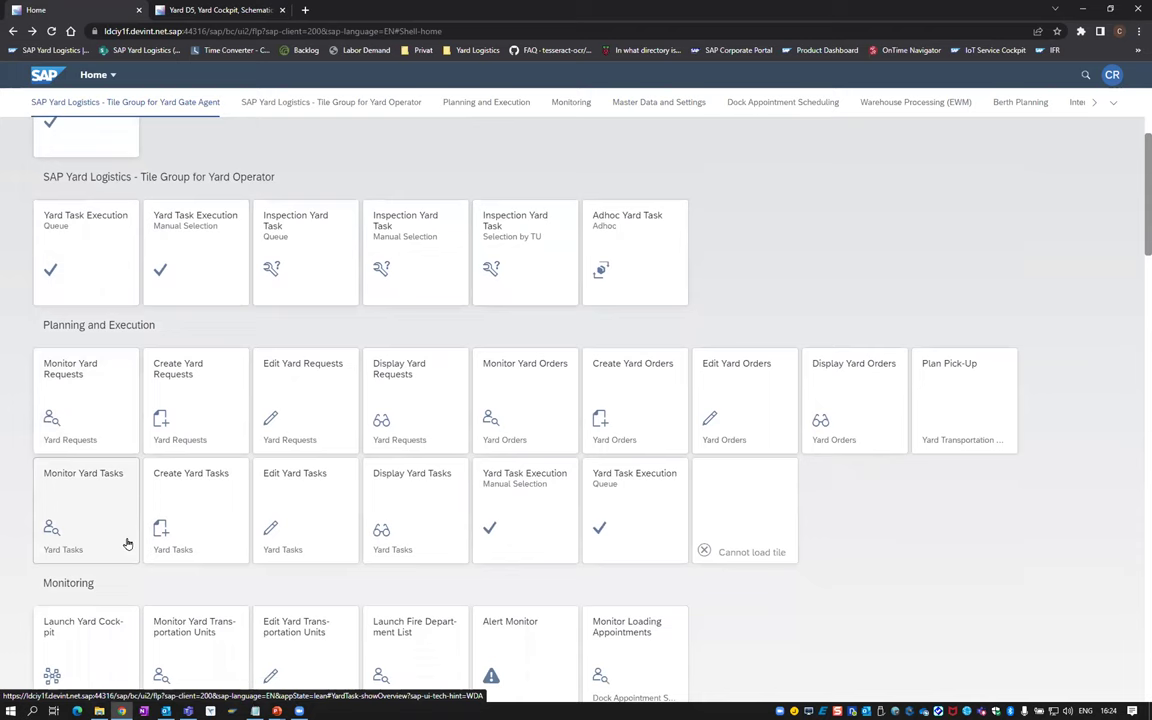
scroll(127, 543, "down", 1)
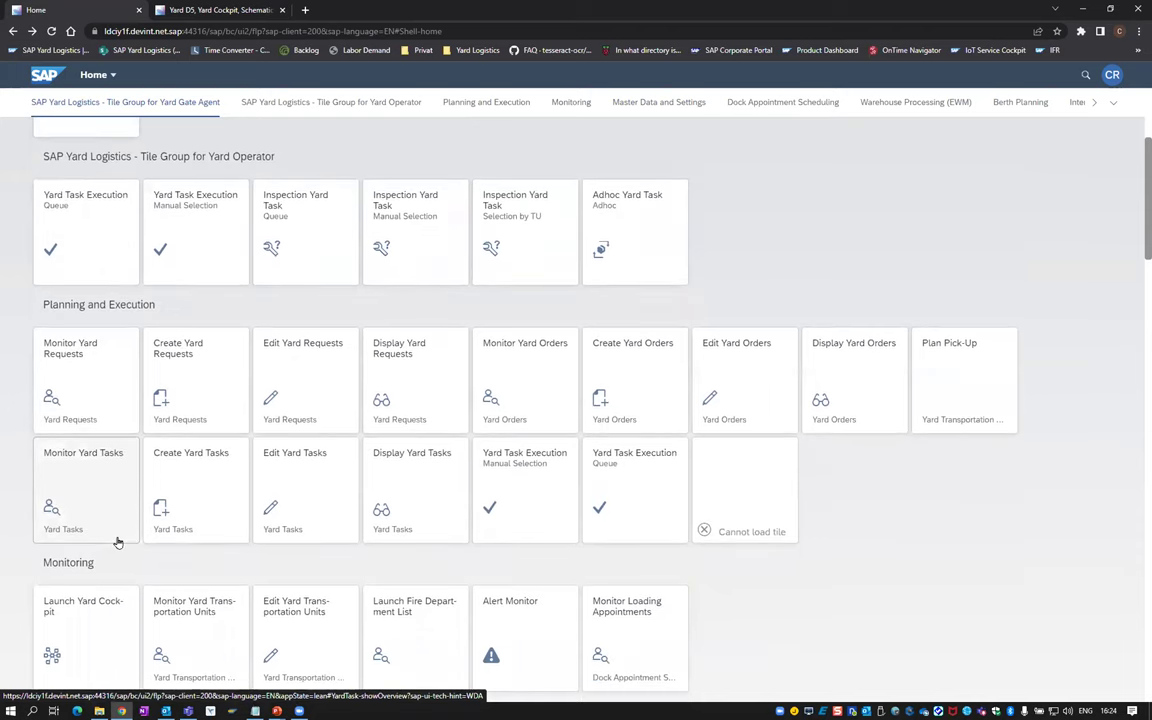
scroll(84, 597, "down", 1)
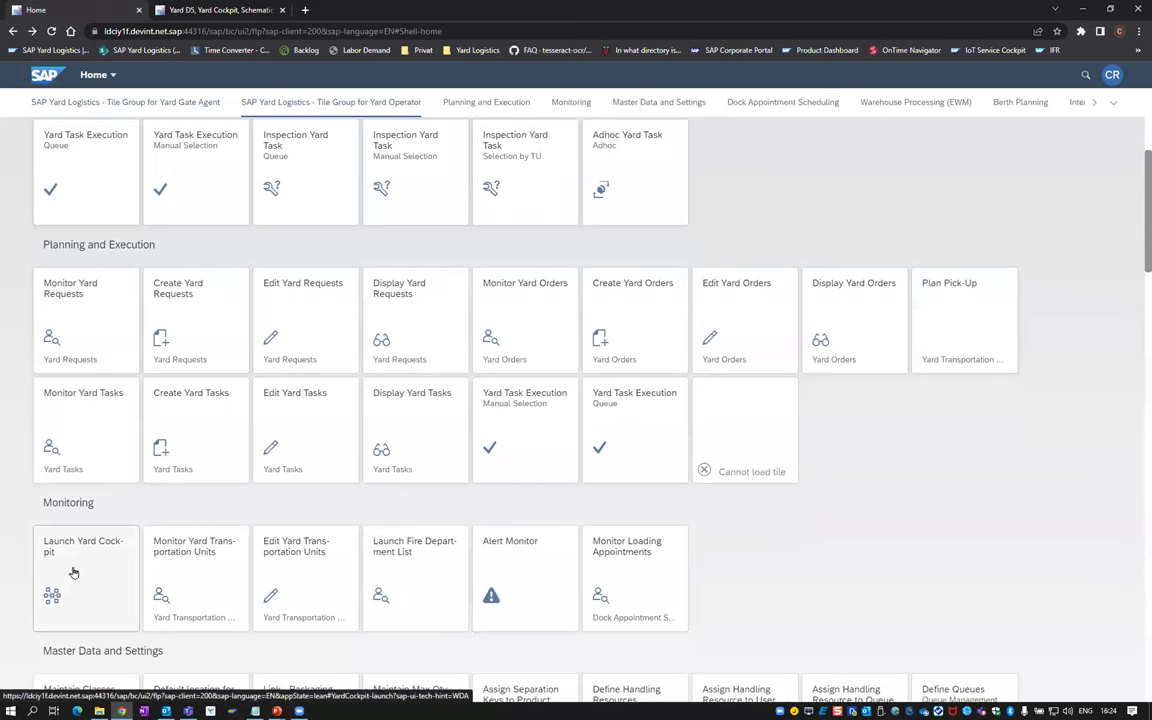
left_click(216, 8)
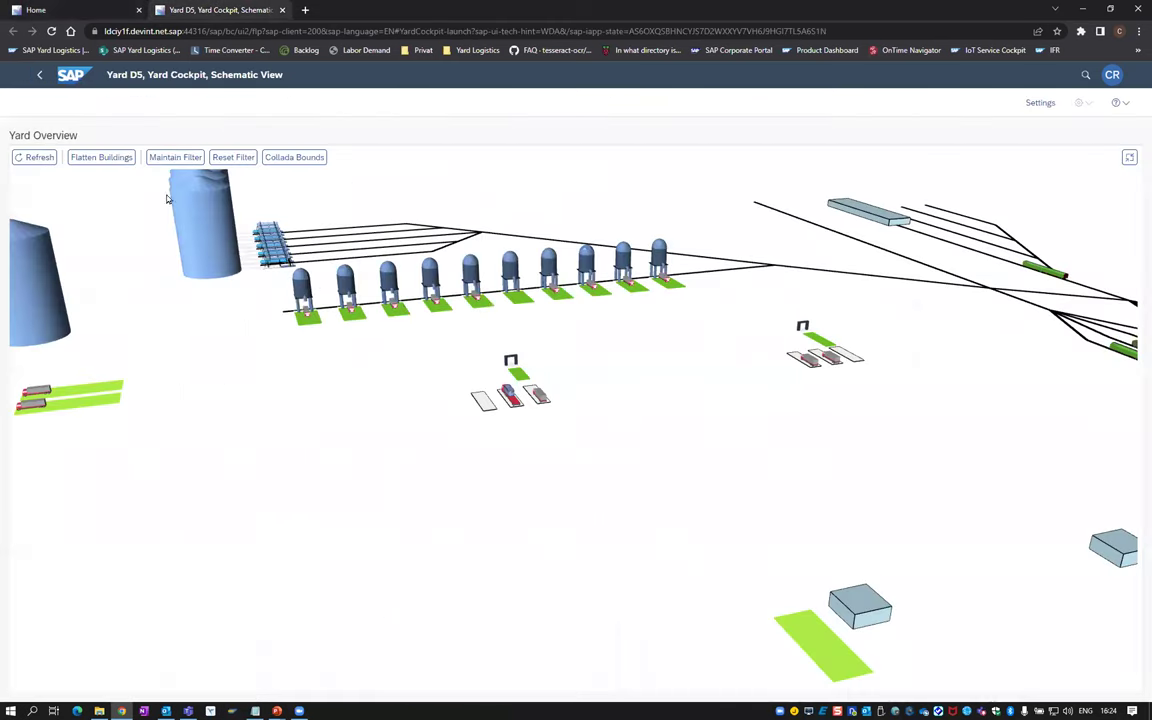
left_click_drag(332, 388, 195, 396)
scroll(219, 330, "down", 4)
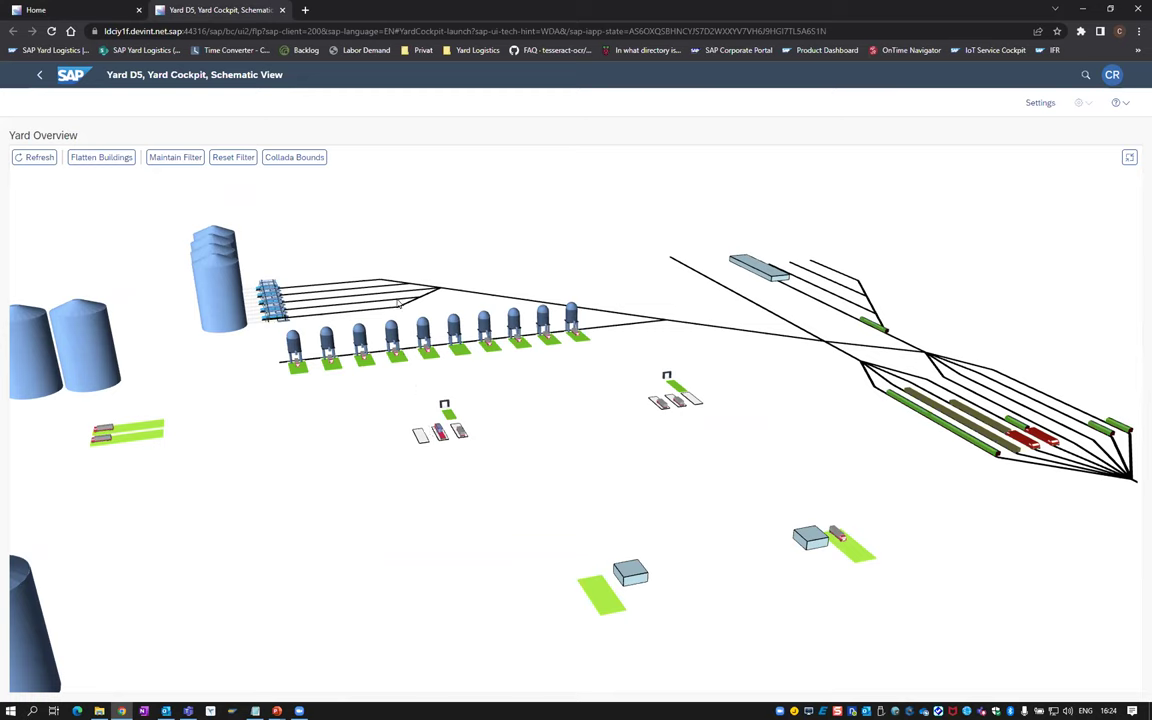
- Set the yard number to D6 in the user-specific settings to show that yard in the cockpit
left_click(1040, 103)
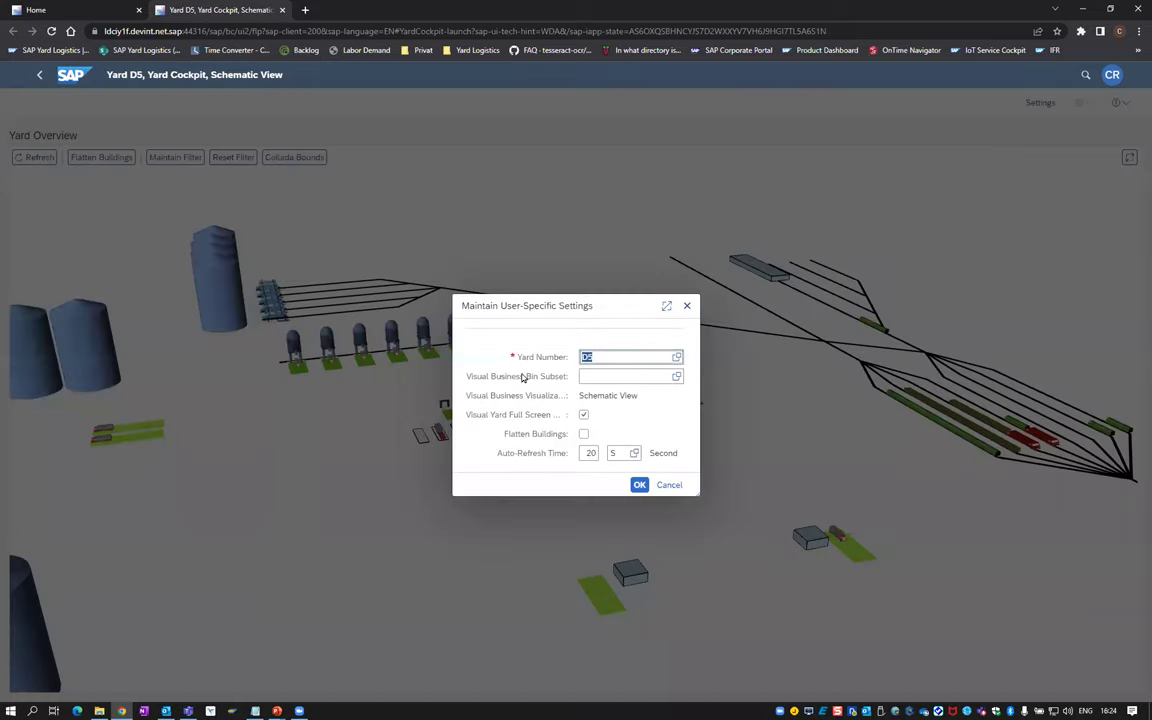
type("d6")
key("Return")
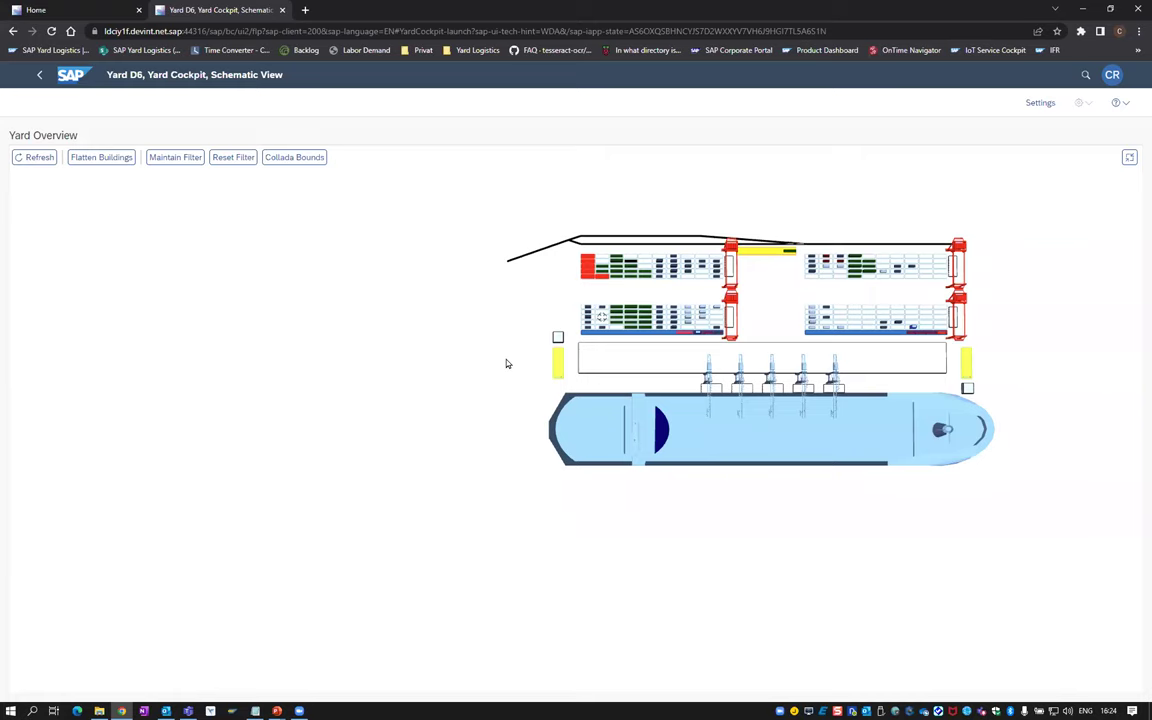
- Examine the vessel, cranes and container stacks of yard D6 from several 3D angles
scroll(512, 378, "up", 2)
left_click_drag(514, 383, 709, 383)
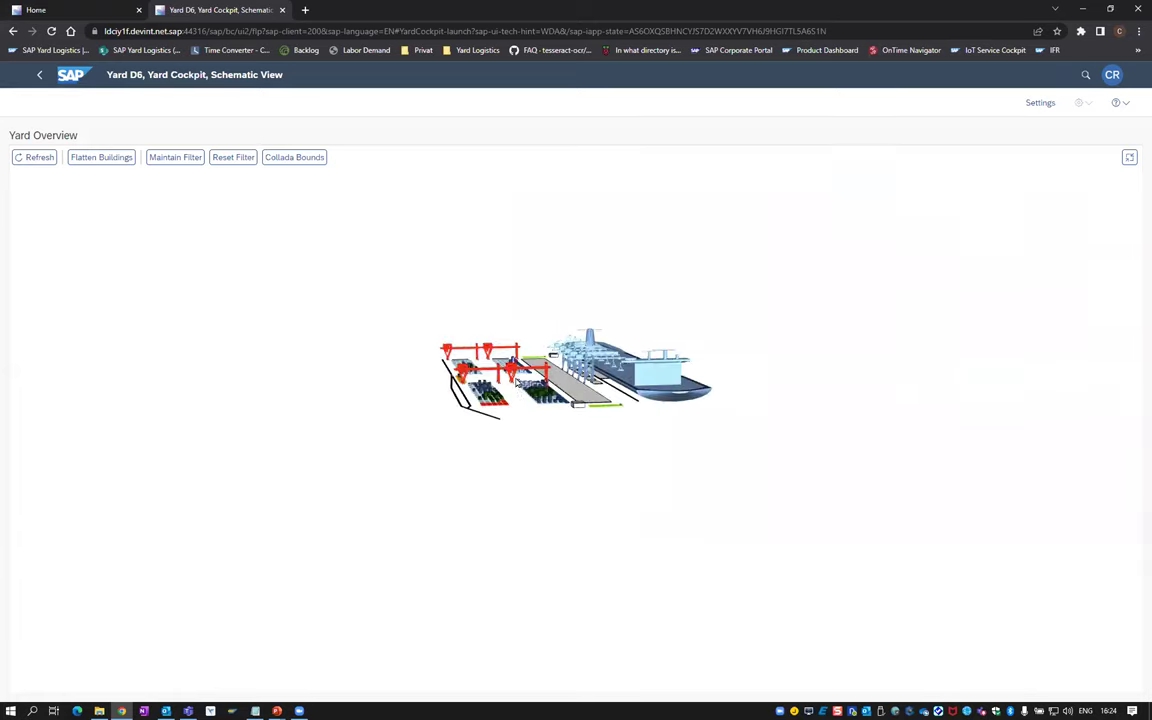
left_click_drag(466, 372, 456, 412)
scroll(455, 430, "up", 3)
scroll(453, 445, "up", 5)
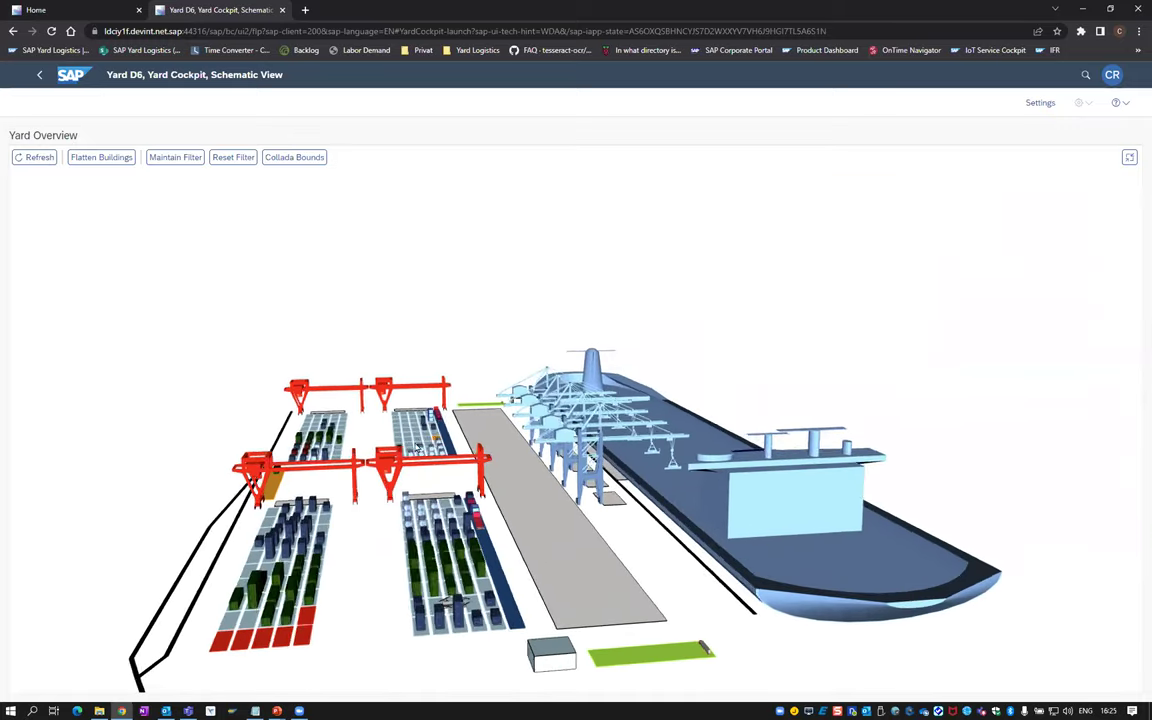
left_click_drag(438, 430, 250, 418)
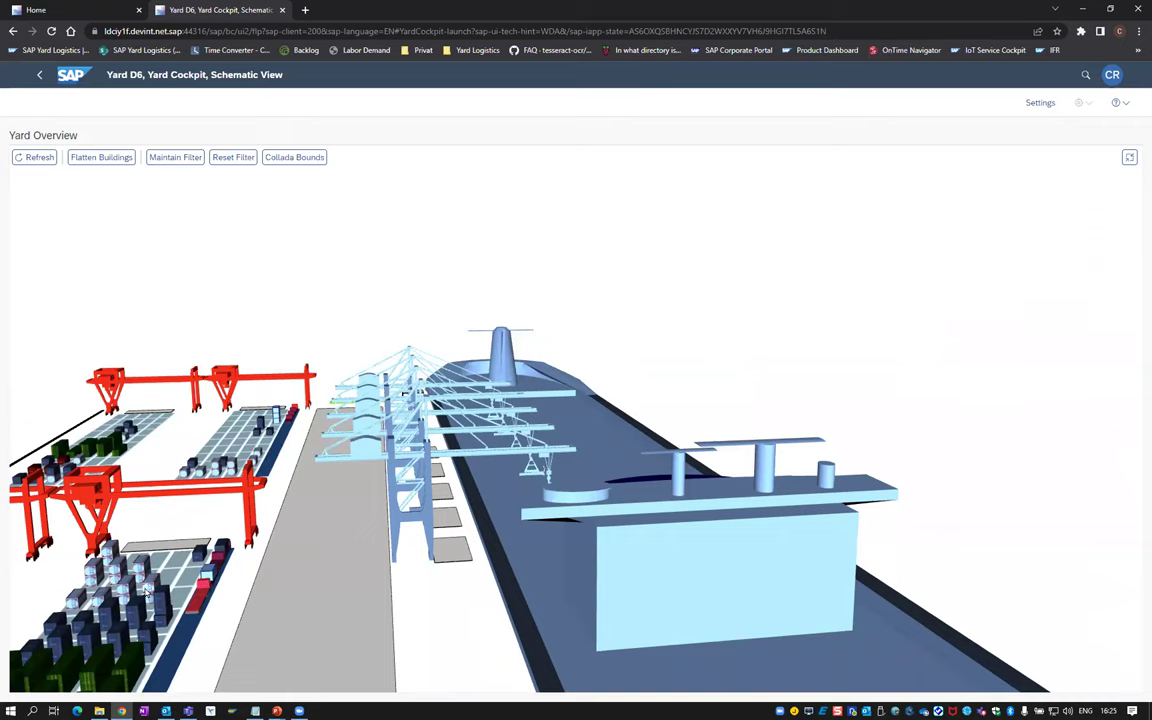
mouse_move(152, 592)
left_click_drag(152, 592, 1008, 490)
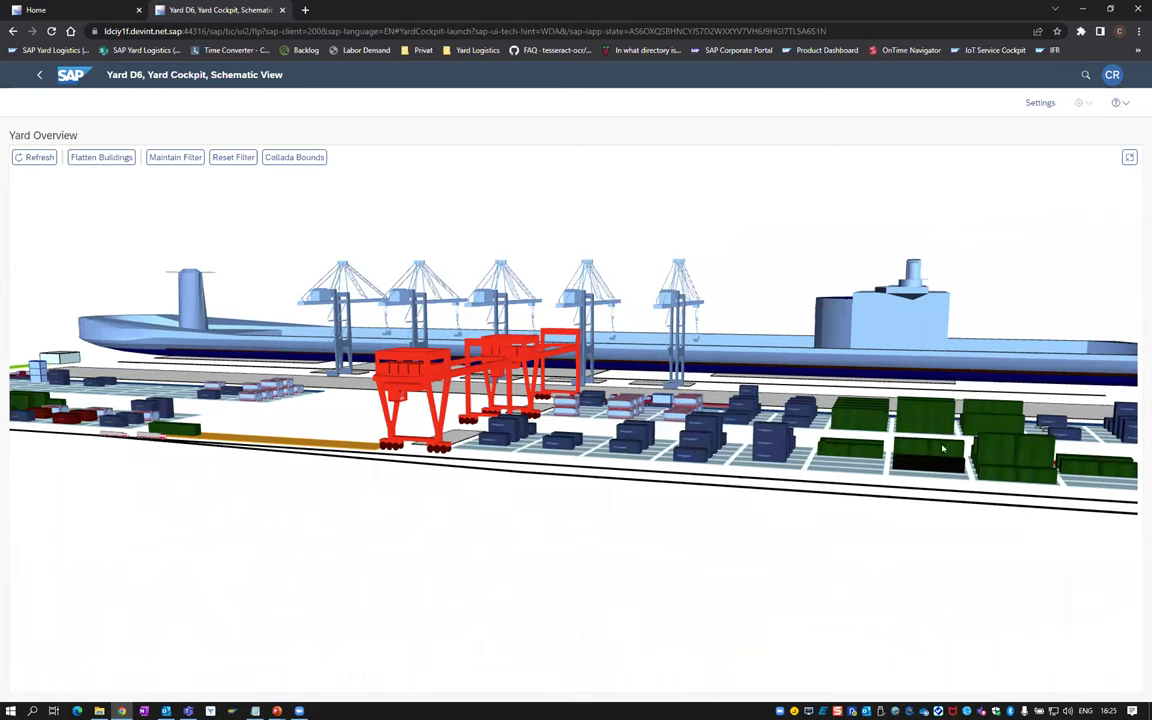
- Remove the general block from the black container in the front green stacks, and set the block on it again
left_click_drag(921, 467, 687, 561)
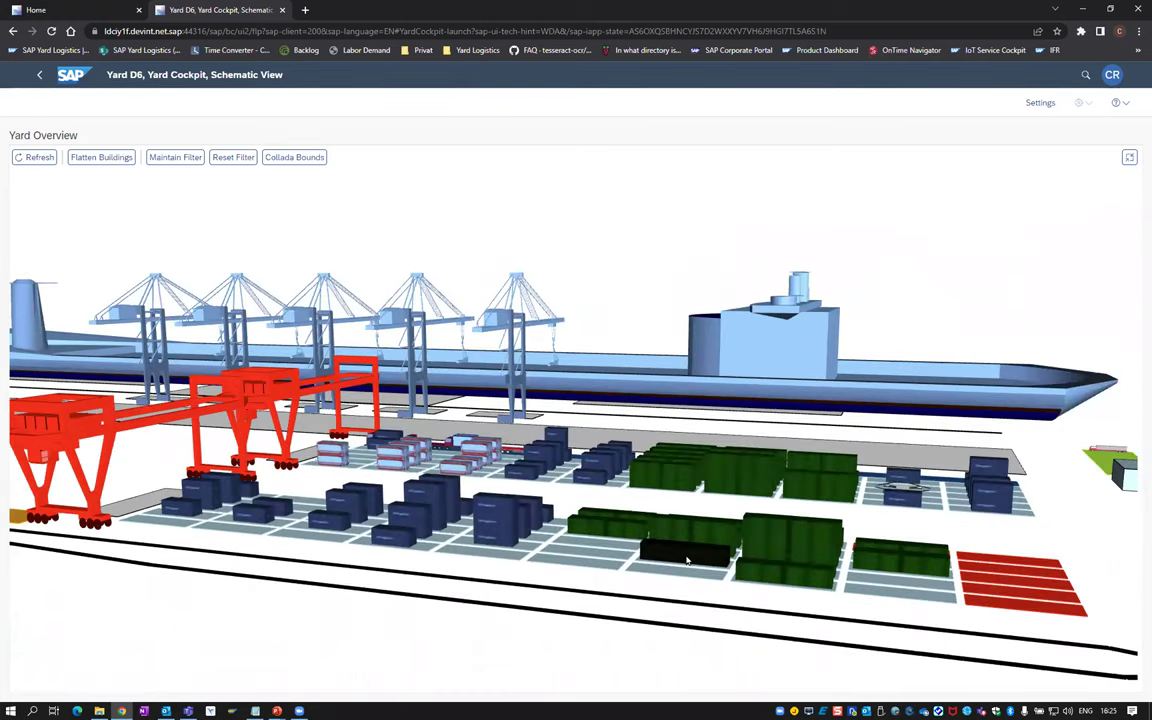
right_click(687, 561)
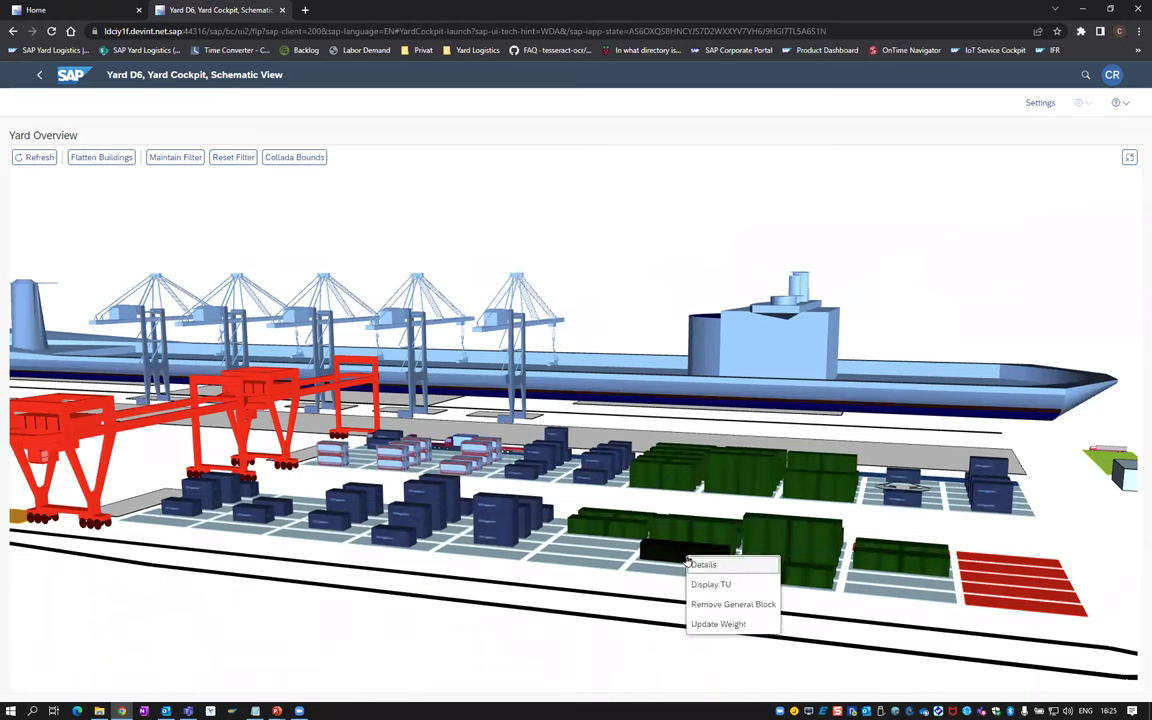
left_click(719, 612)
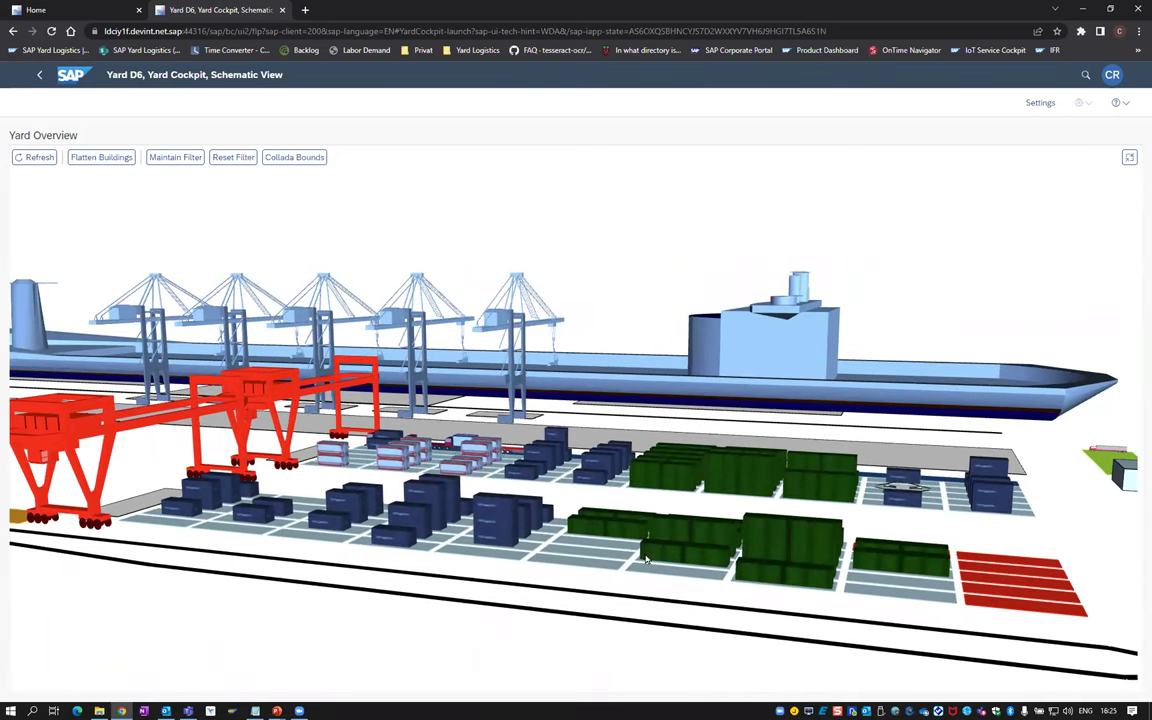
right_click(663, 561)
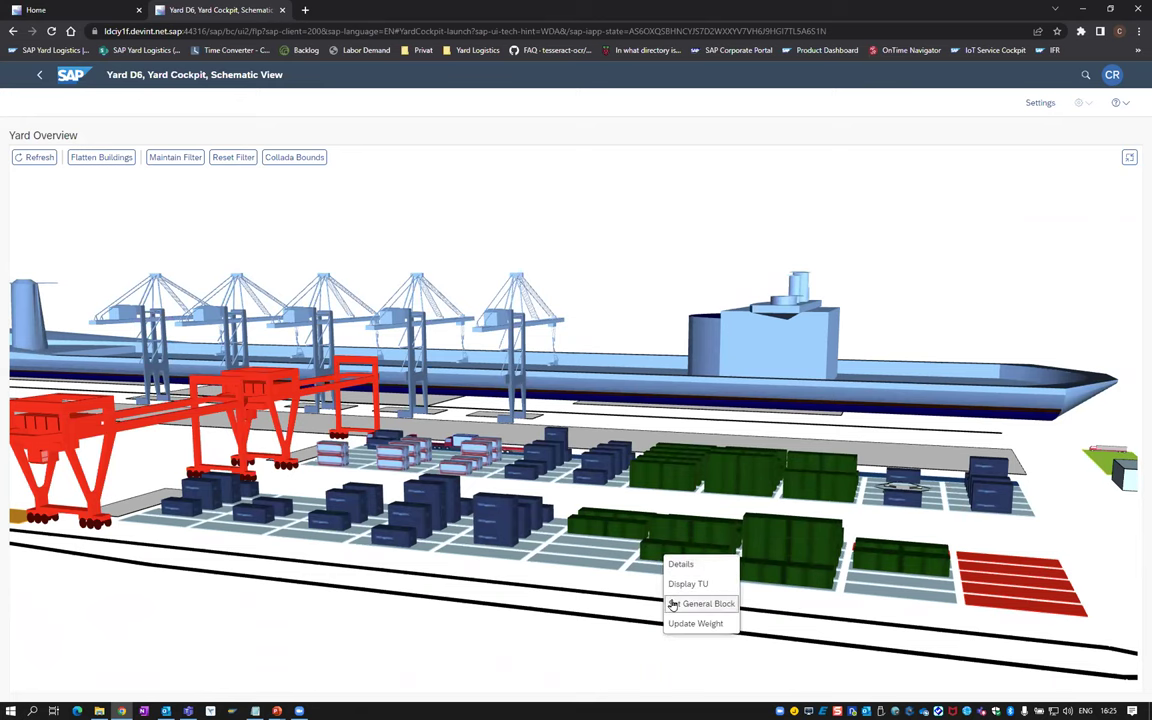
left_click(673, 605)
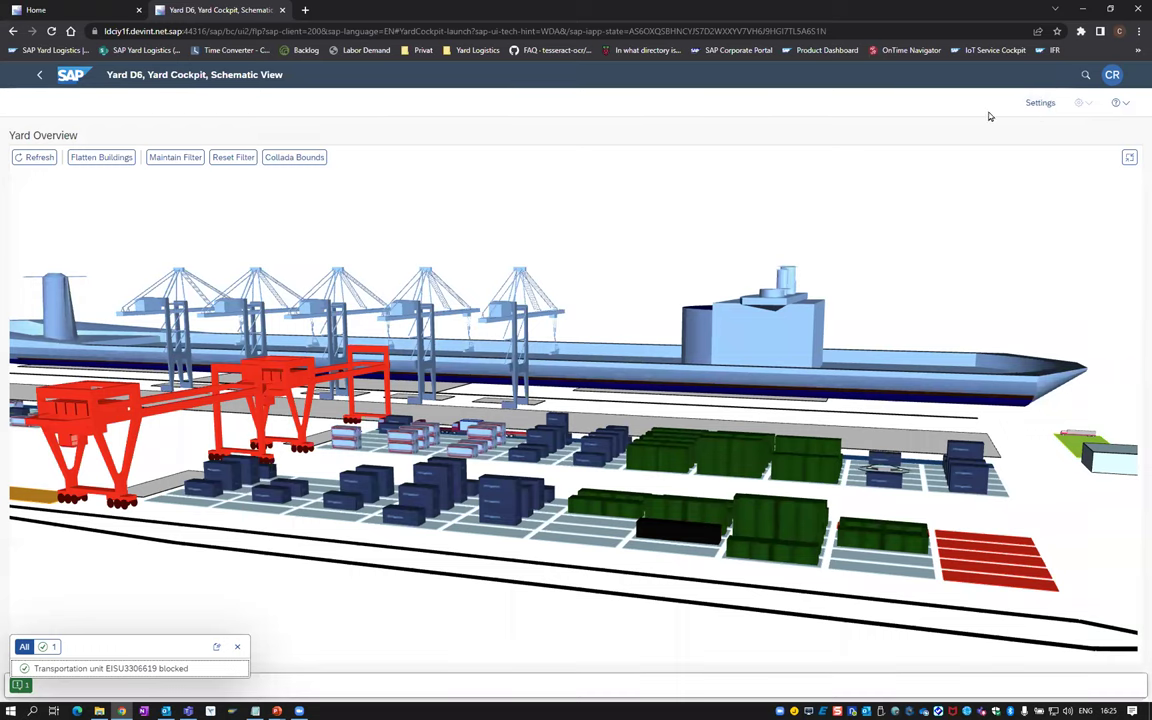
- Change the cockpit's yard number to D4 and examine the warehouses, dock doors and truck parking spaces in 3D
left_click(1040, 103)
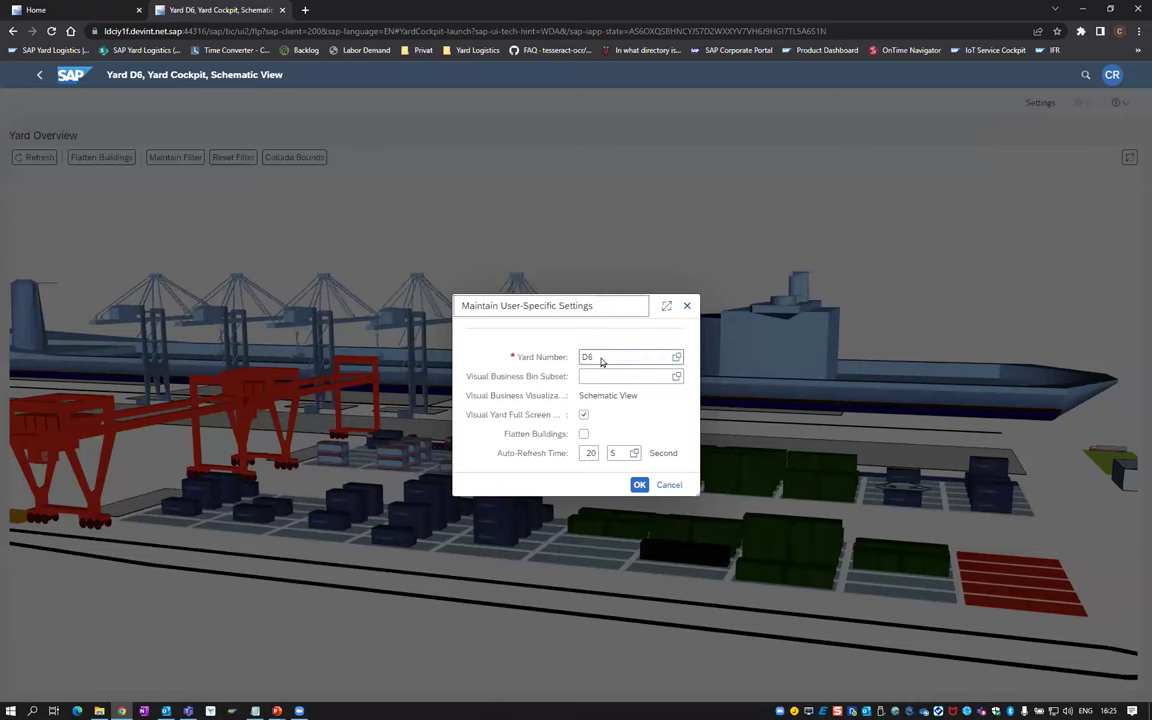
type("d4")
key("Return")
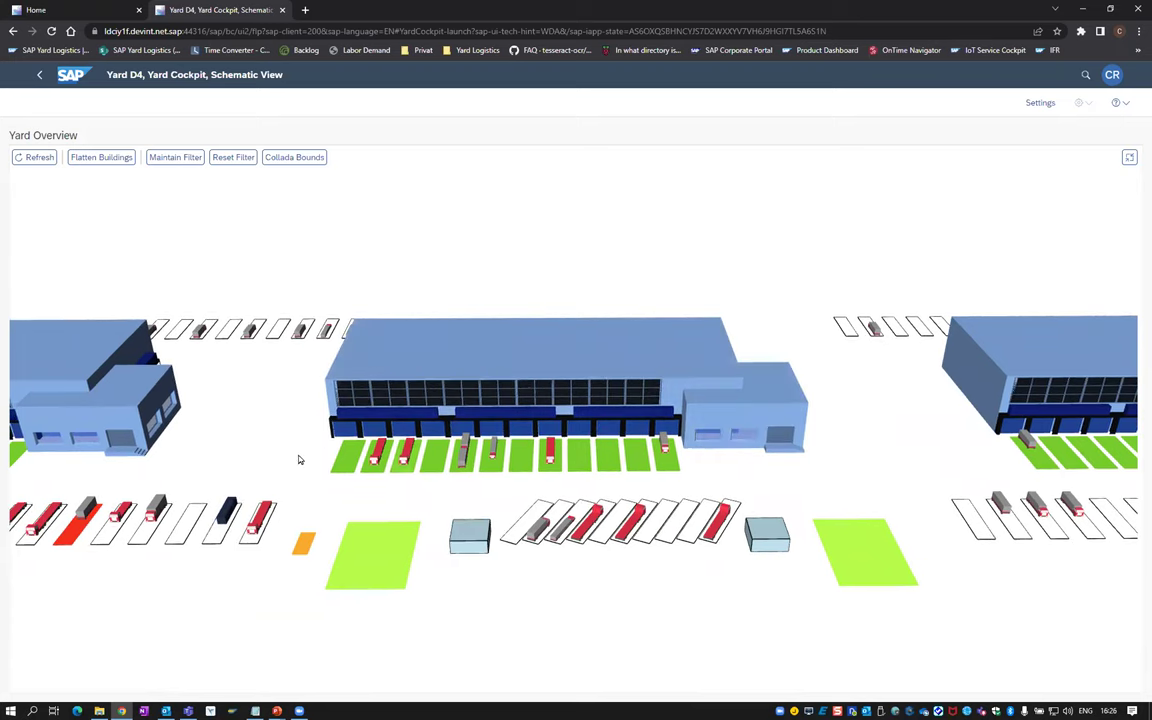
left_click_drag(293, 468, 508, 431)
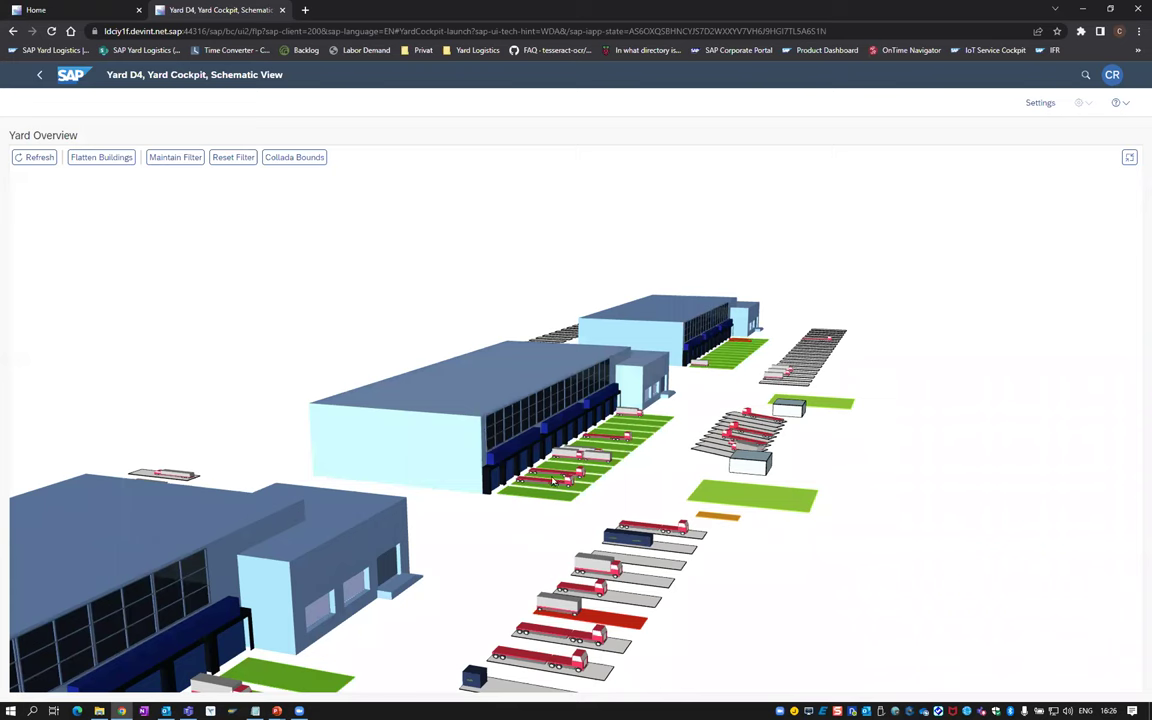
scroll(690, 432, "up", 5)
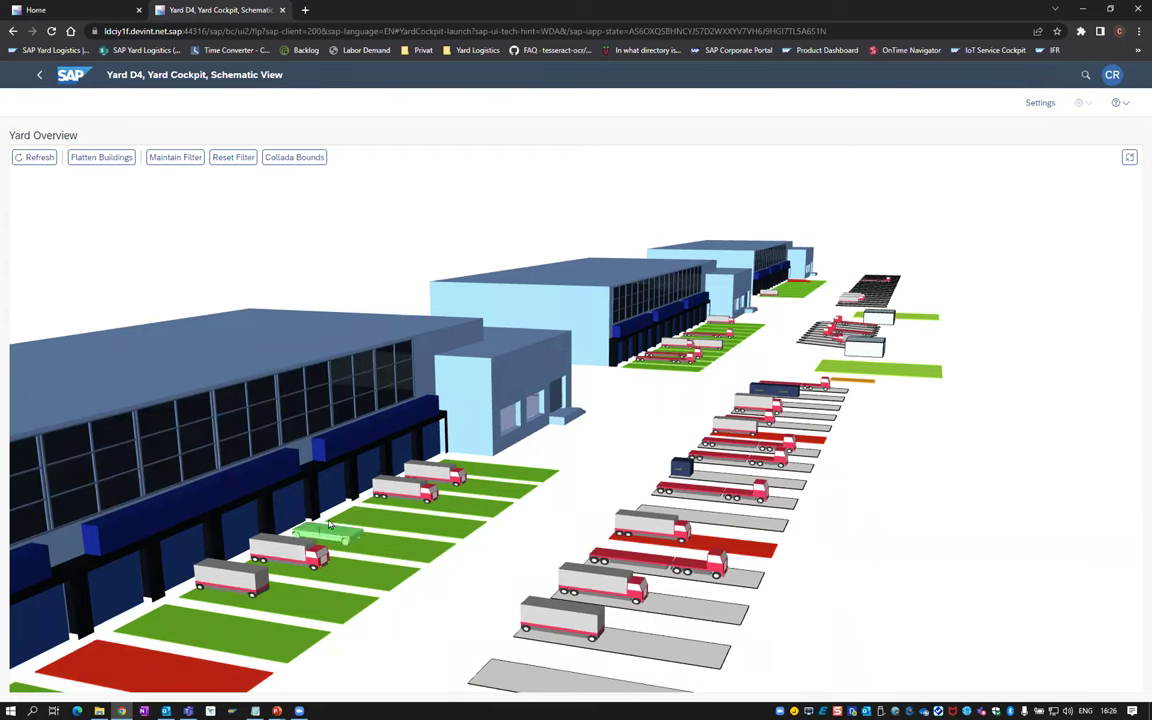
scroll(300, 525, "down", 3)
left_click_drag(325, 510, 466, 464)
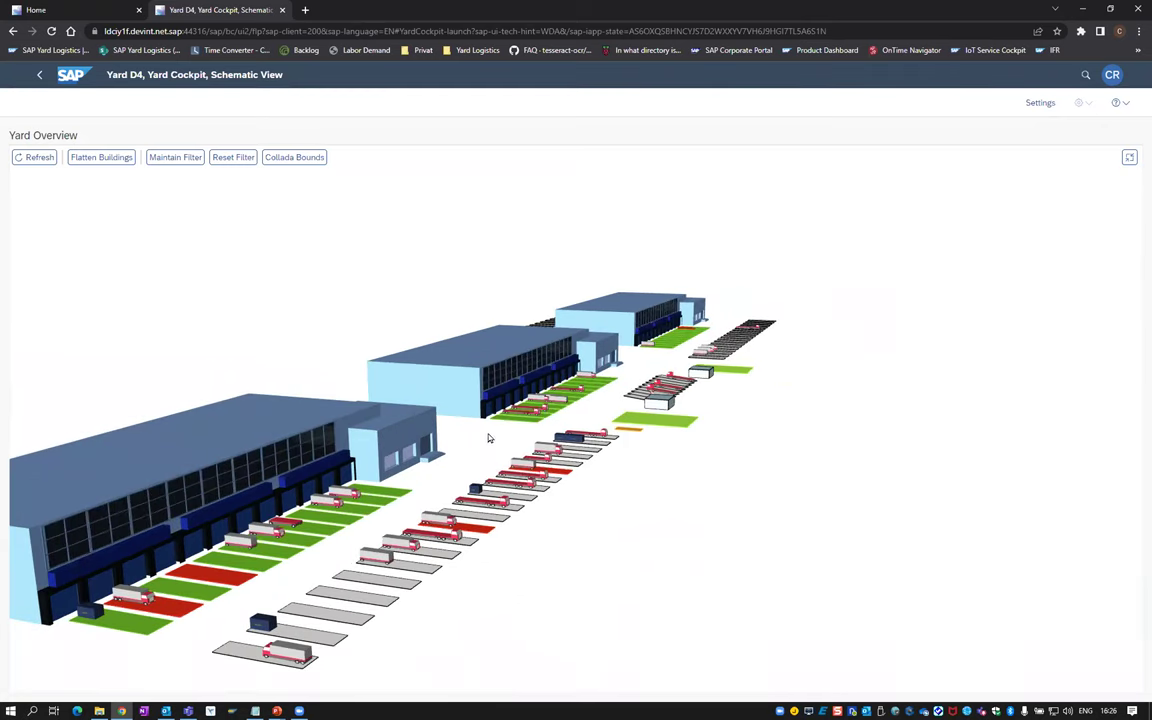
right_click(476, 448)
- Change the cockpit's yard number to D3 and examine the vessels, railcar storage areas and loading zones in 3D
left_click(1030, 106)
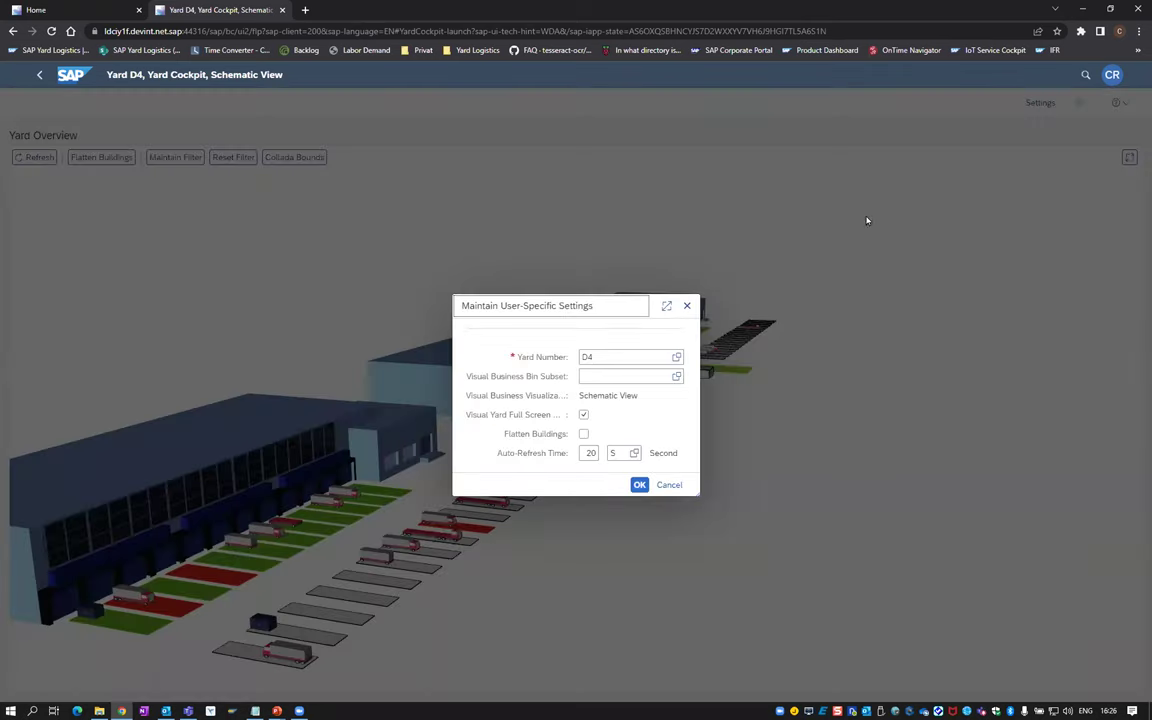
type("d3")
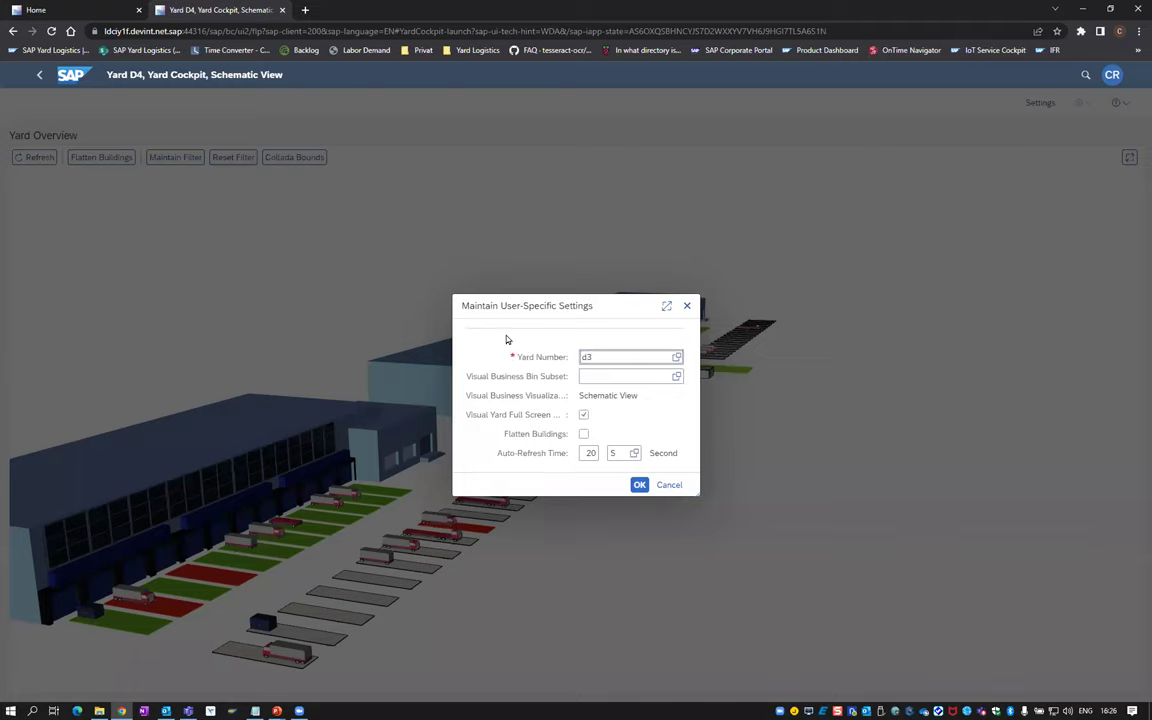
key("Return")
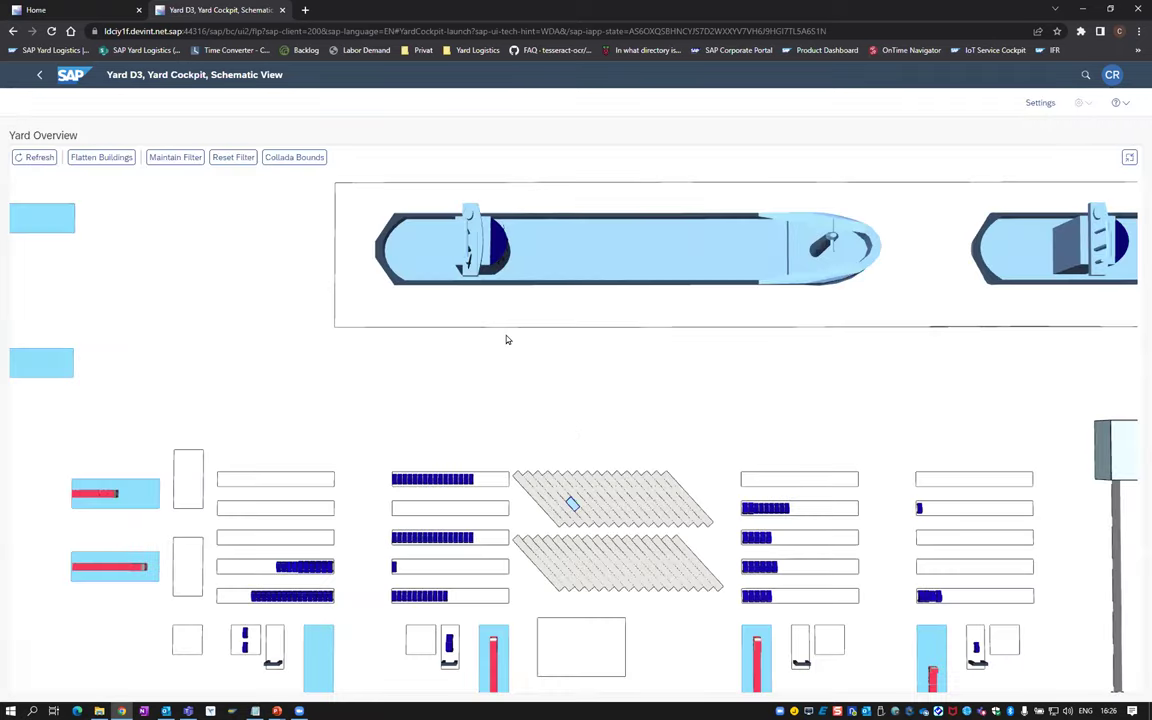
left_click_drag(509, 332, 530, 440)
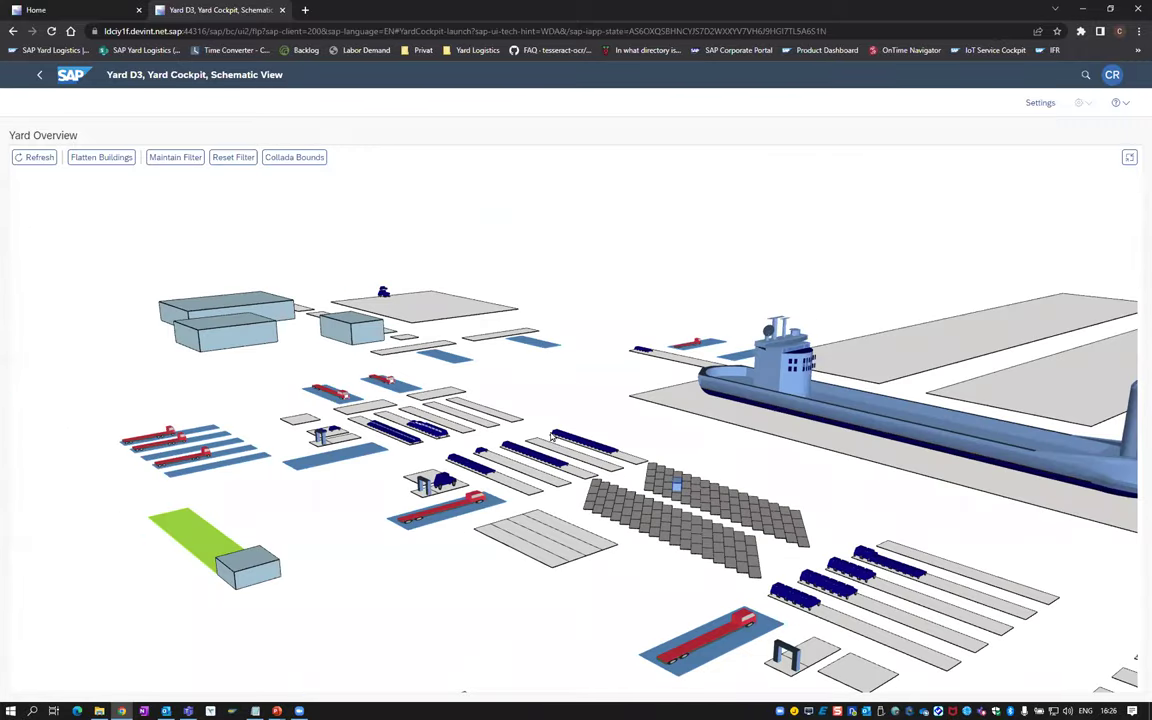
mouse_move(568, 442)
left_click_drag(647, 585, 250, 412)
scroll(250, 412, "down", 4)
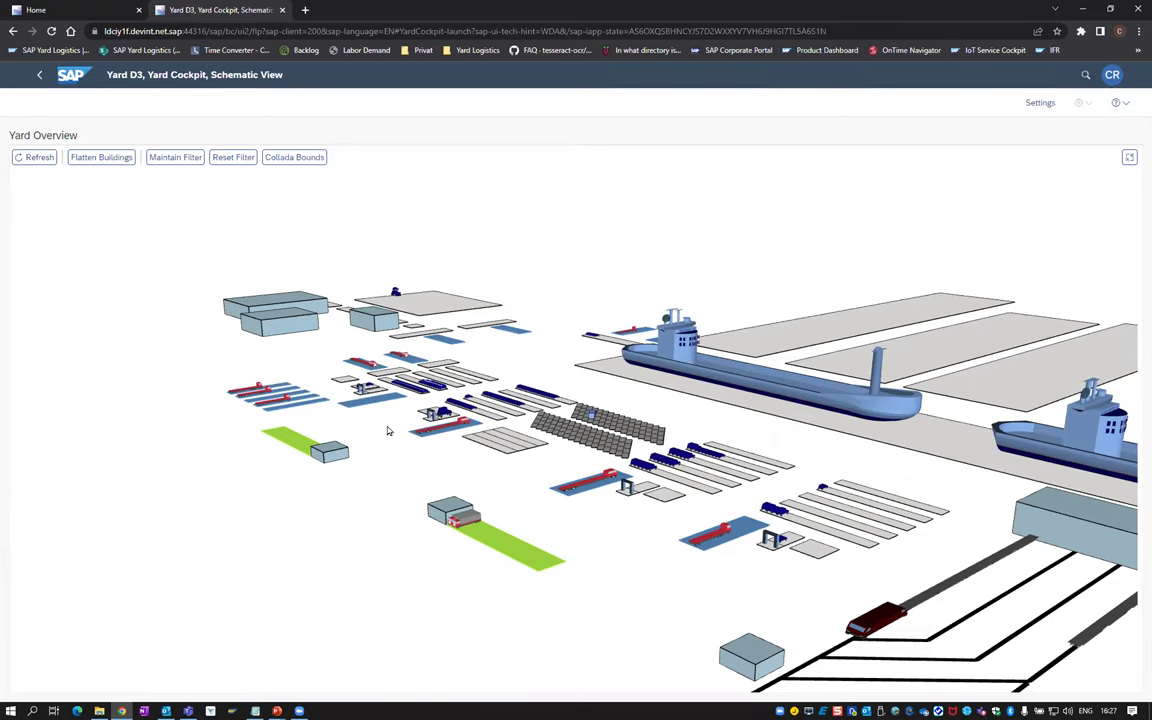
- Set the yard number back to D5 in the user-specific settings
left_click(1040, 104)
double_click(587, 358)
type("d5")
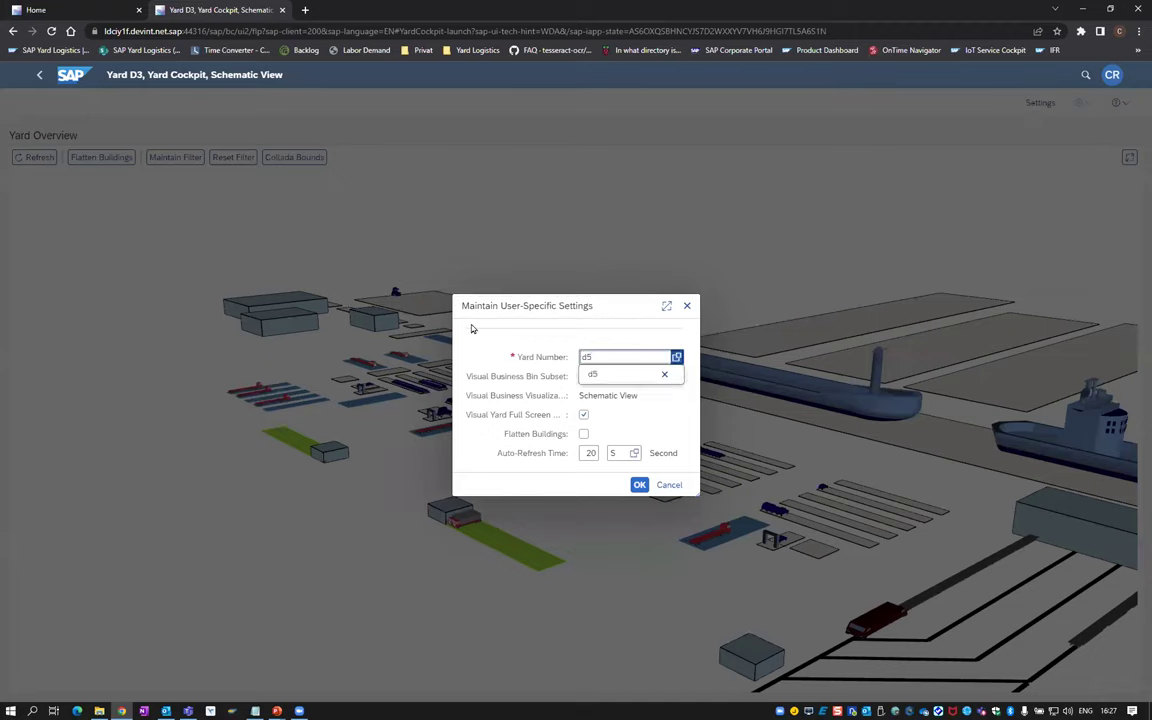
key("Return")
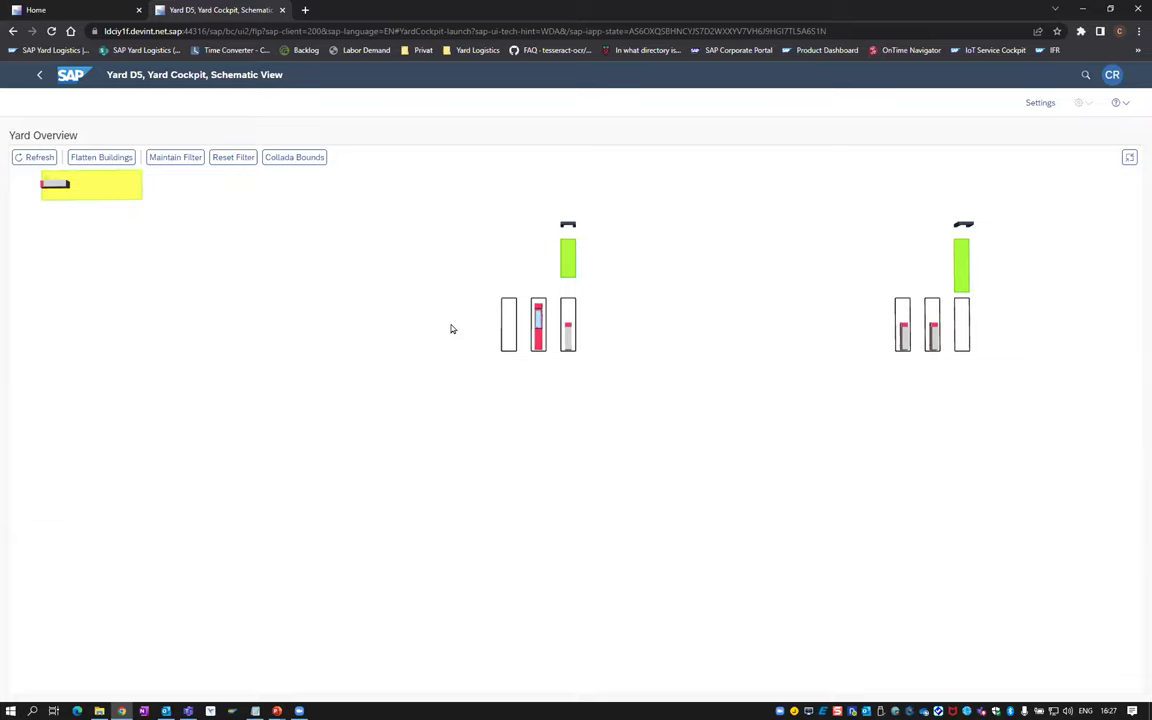
- Start a yard task that moves the gray truck beside the blue container truck to the empty space in the same parking group
scroll(579, 303, "up", 2)
left_click_drag(663, 298, 623, 284)
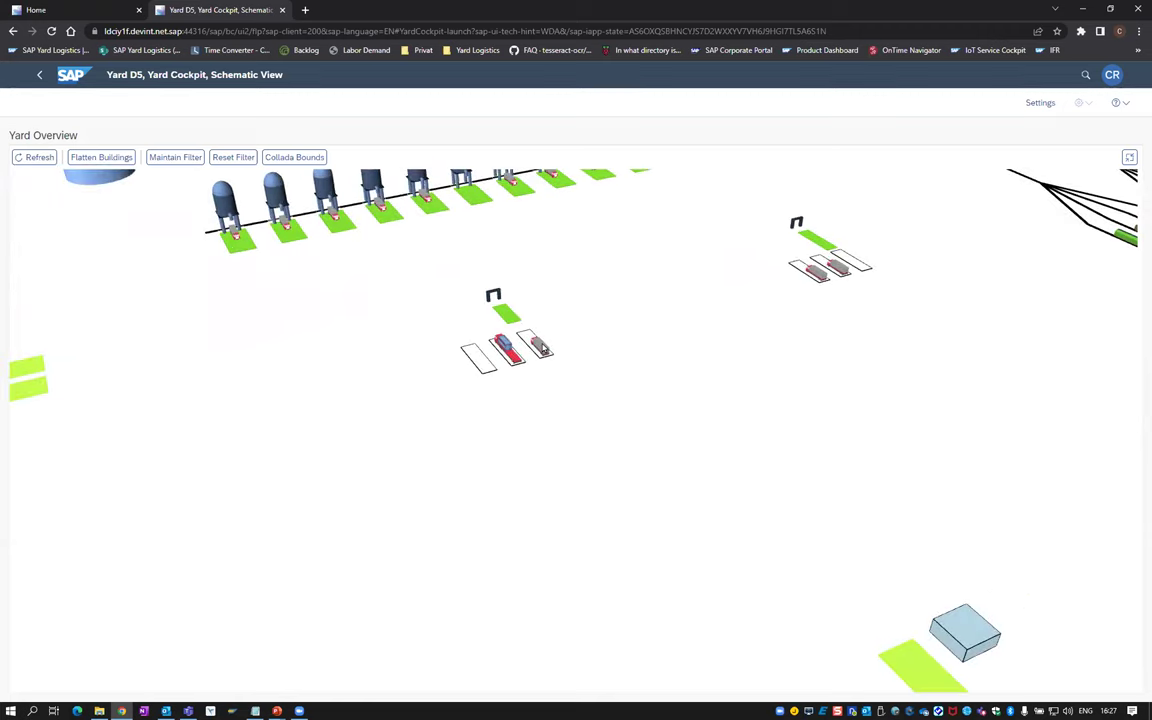
right_click(541, 351)
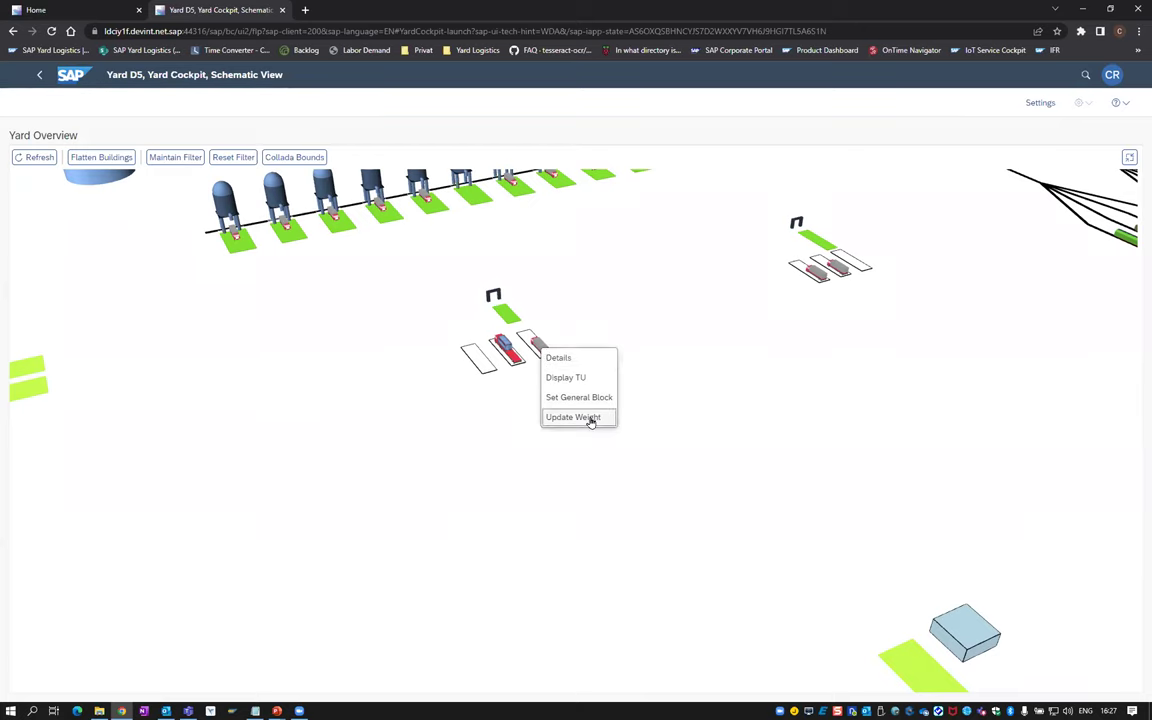
left_click(540, 346)
left_click_drag(540, 346, 485, 368)
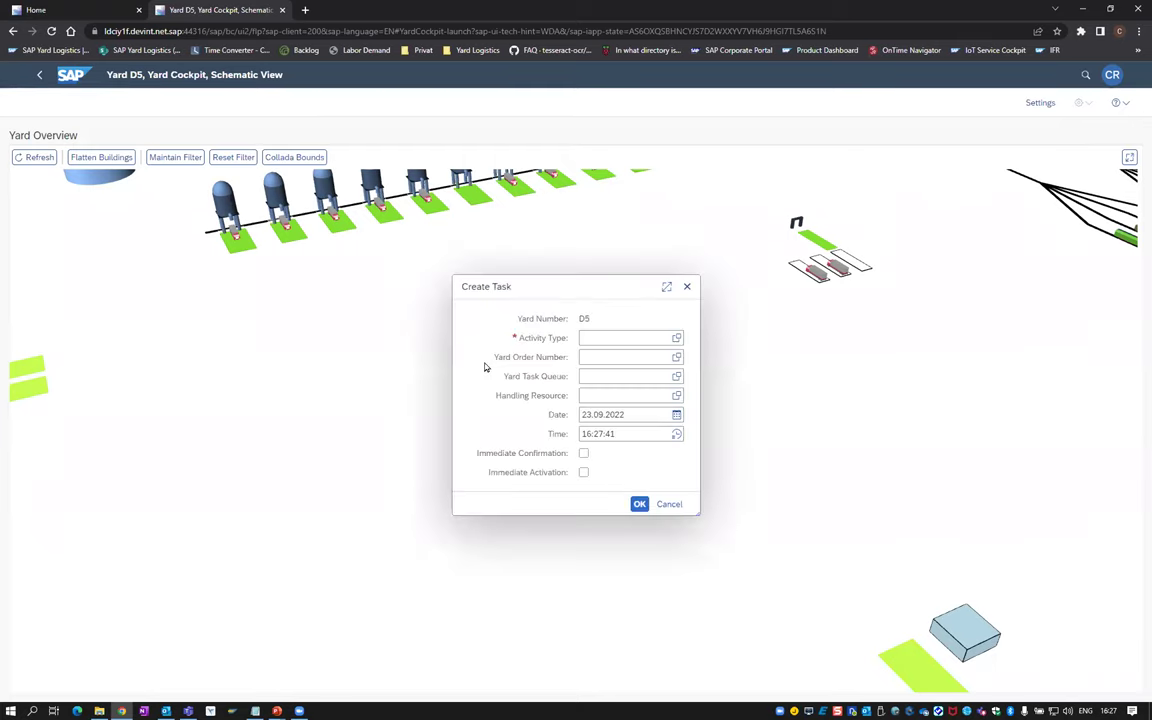
- Create the yard task with activity type MV01, immediate activation and immediate confirmation
left_click(601, 337)
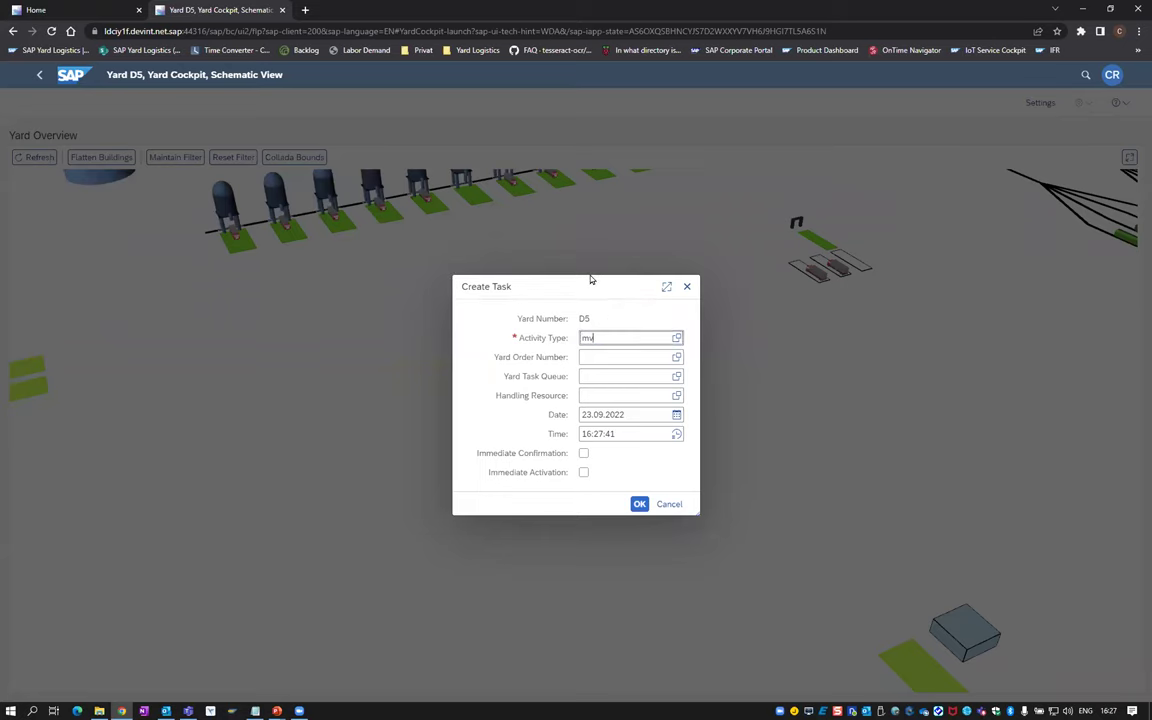
type("mv01")
key("Return")
left_click(583, 473)
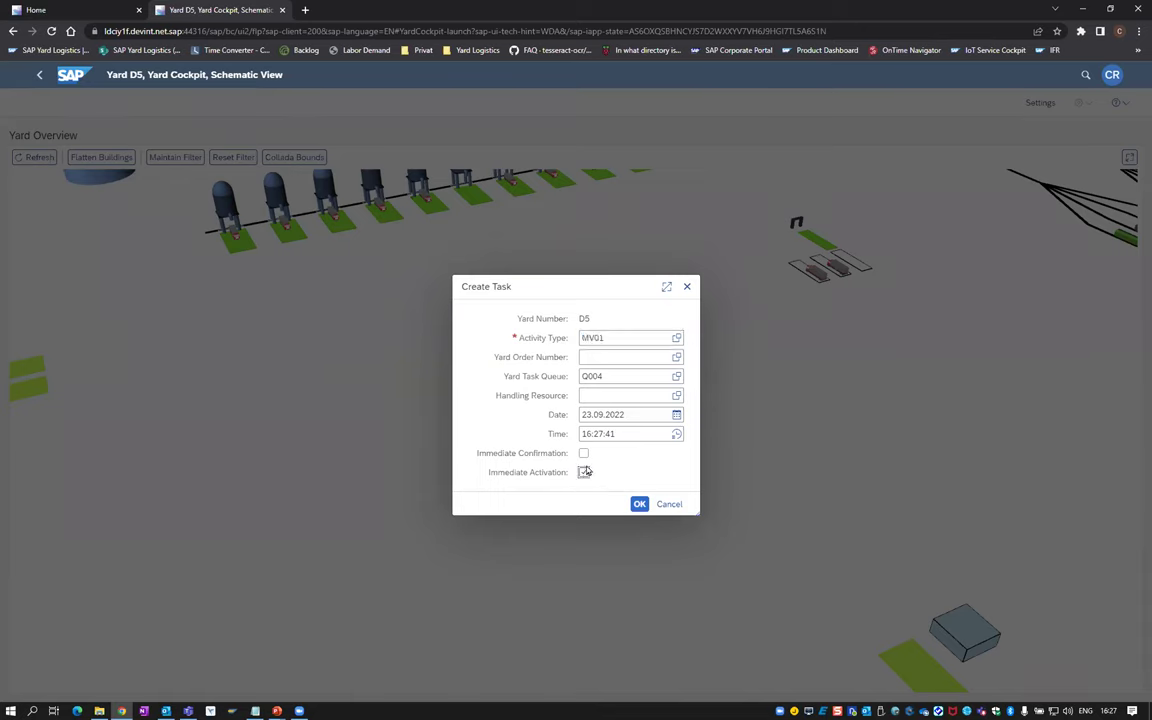
left_click(583, 453)
left_click(640, 506)
left_click(583, 454)
left_click(583, 453)
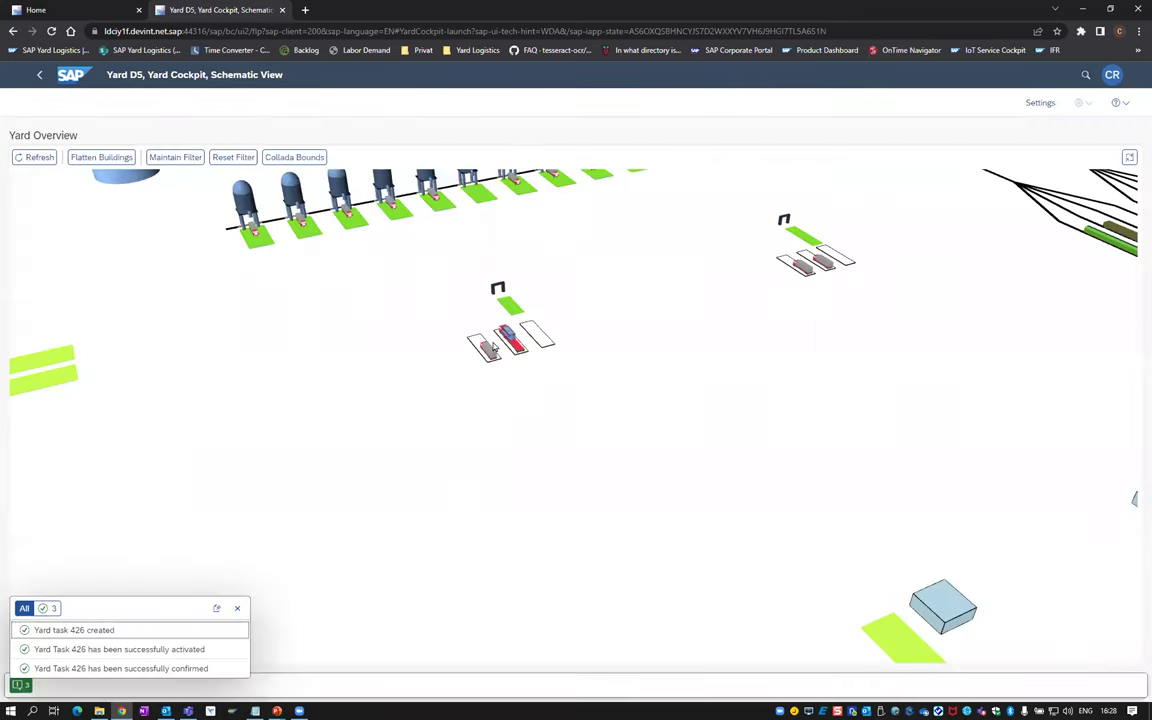
left_click(518, 356)
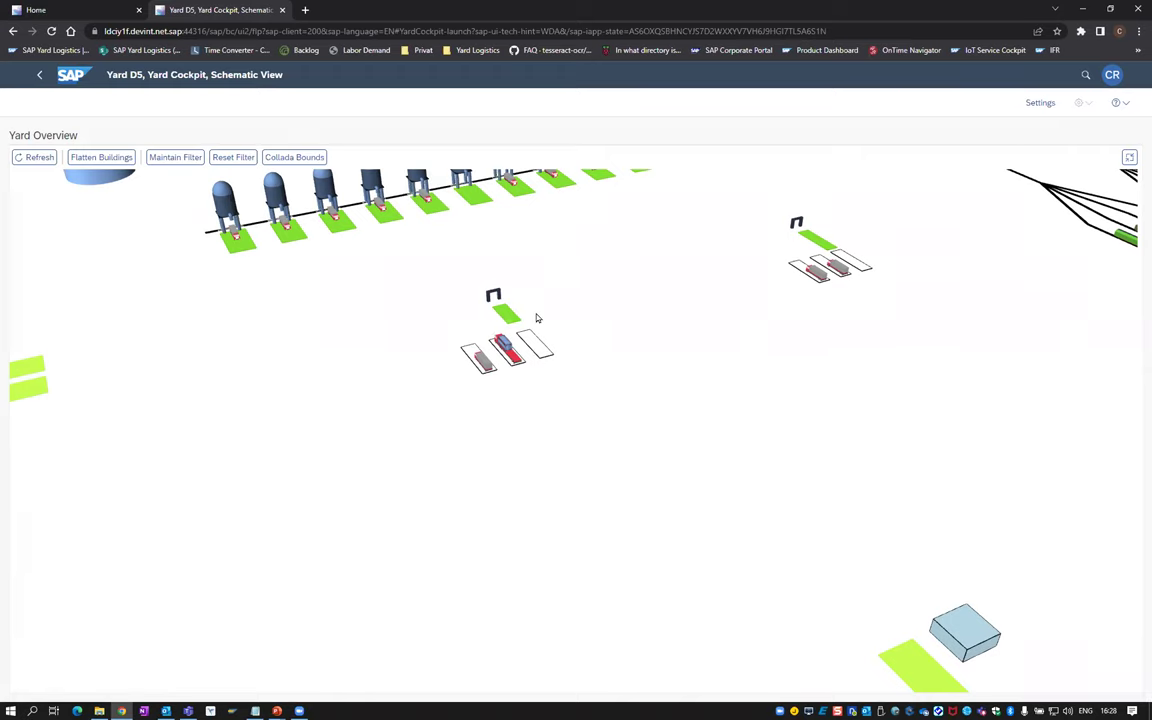
- Create and activate an MV01 yard task moving the gray truck beside the blue container truck to the empty parking space in its group
left_click(485, 363)
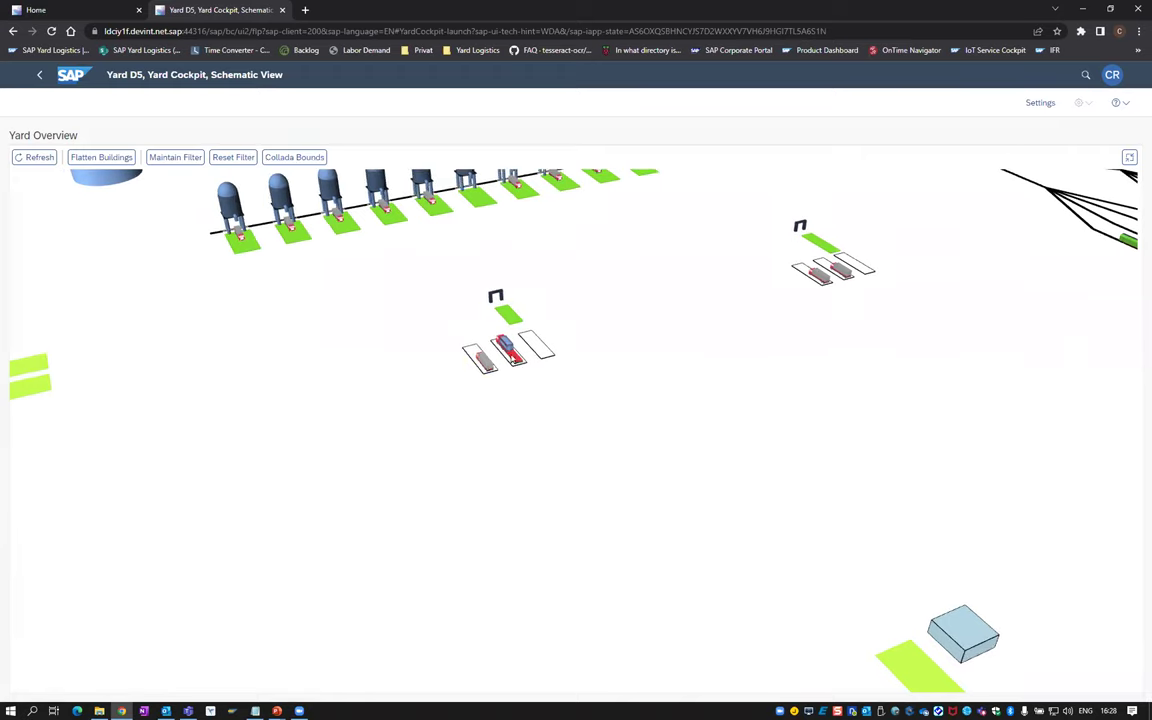
left_click(543, 358)
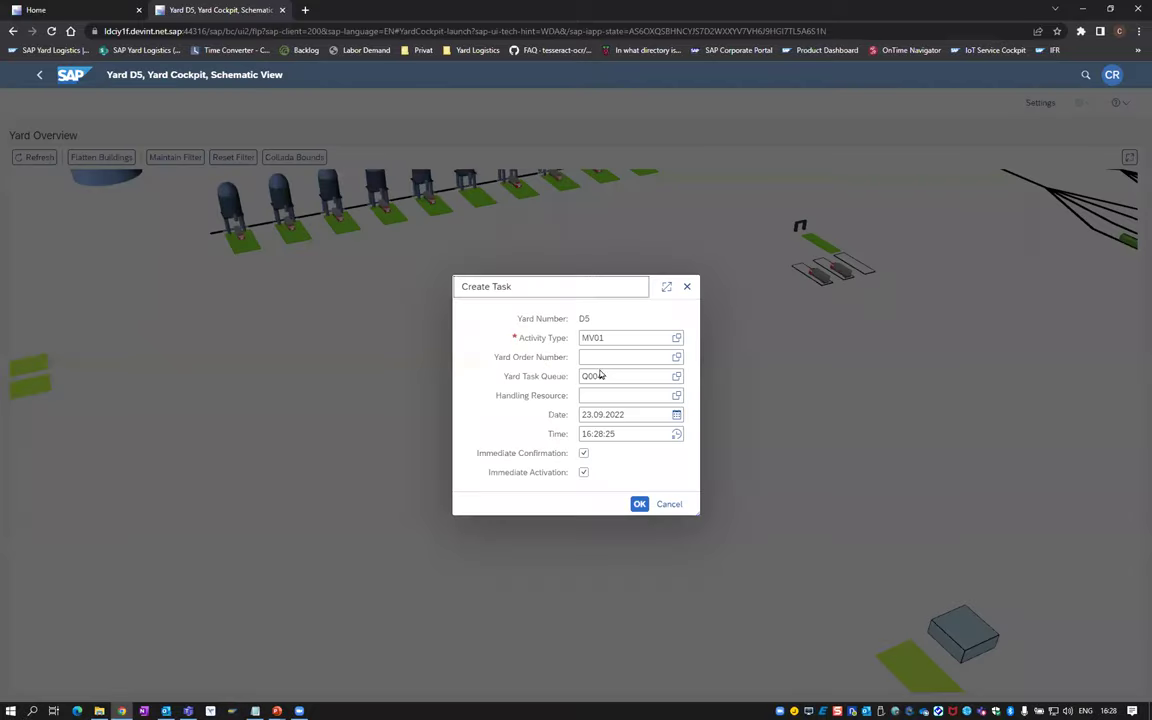
left_click(639, 503)
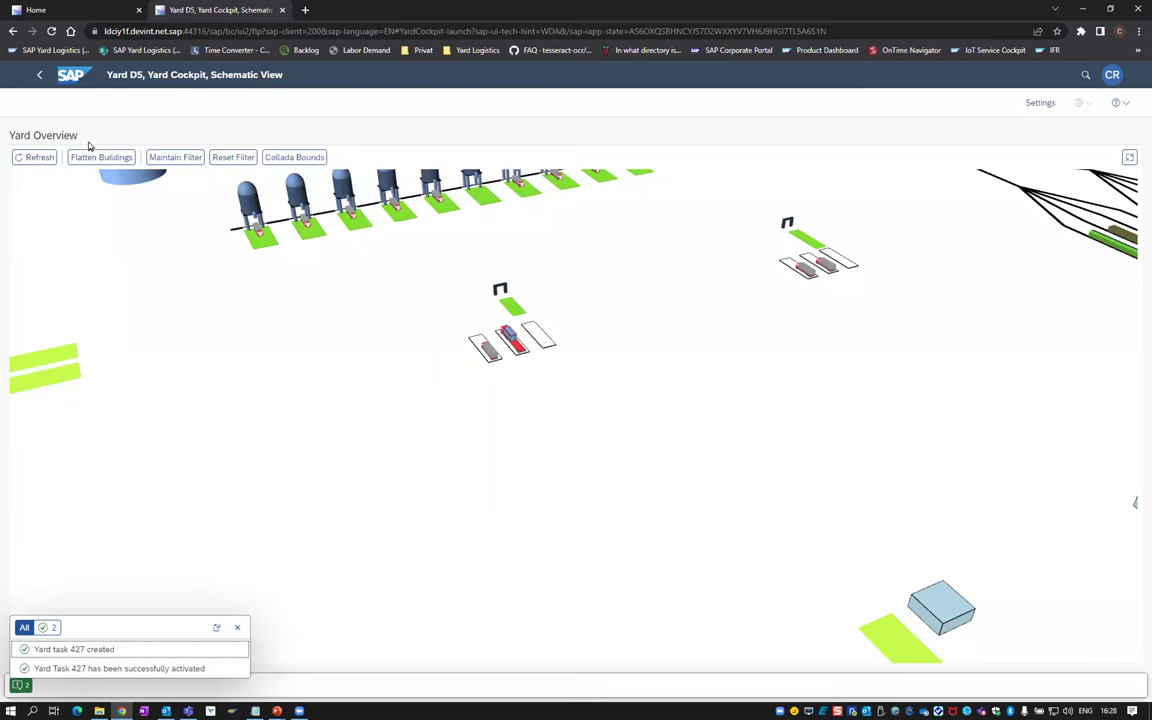
- Open yard task execution with manual selection and display the newly created truck movement task for TRUCK_1
left_click(22, 31)
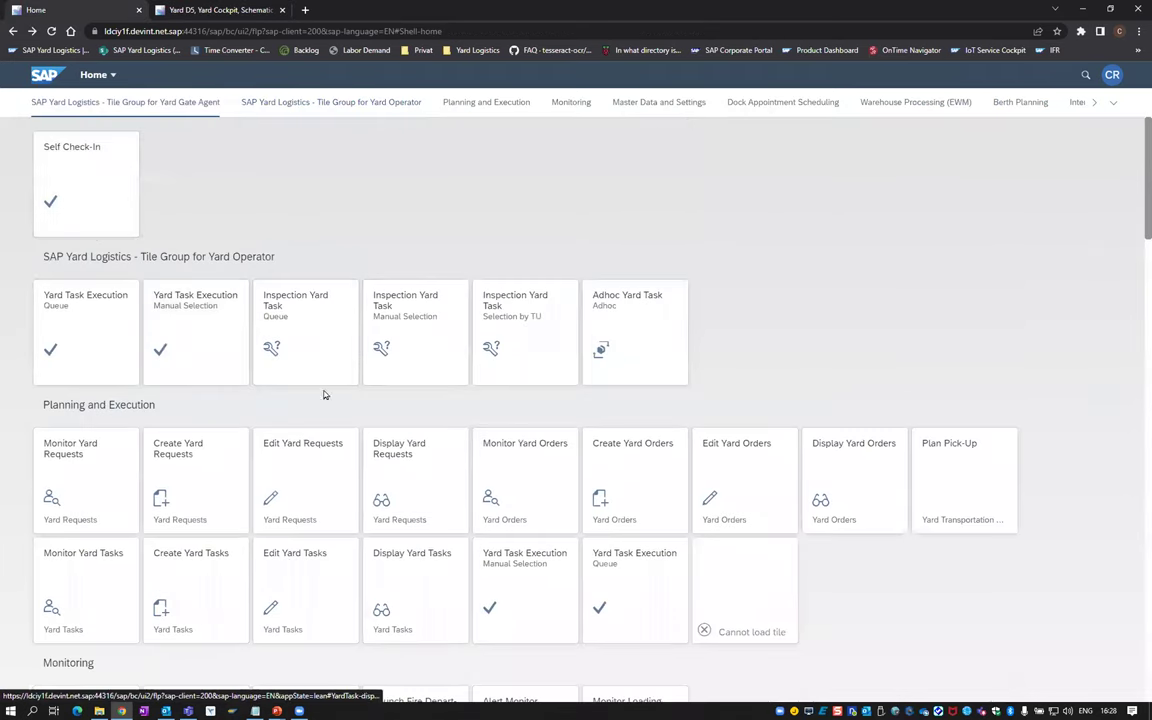
left_click(186, 327)
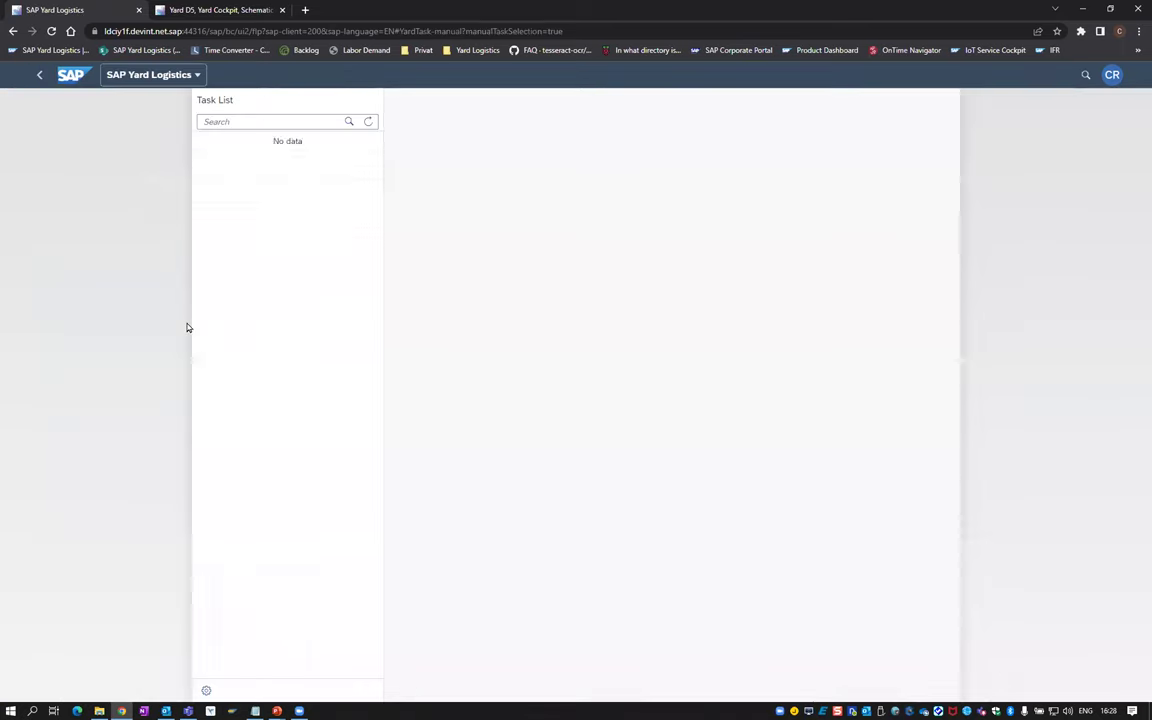
left_click(232, 158)
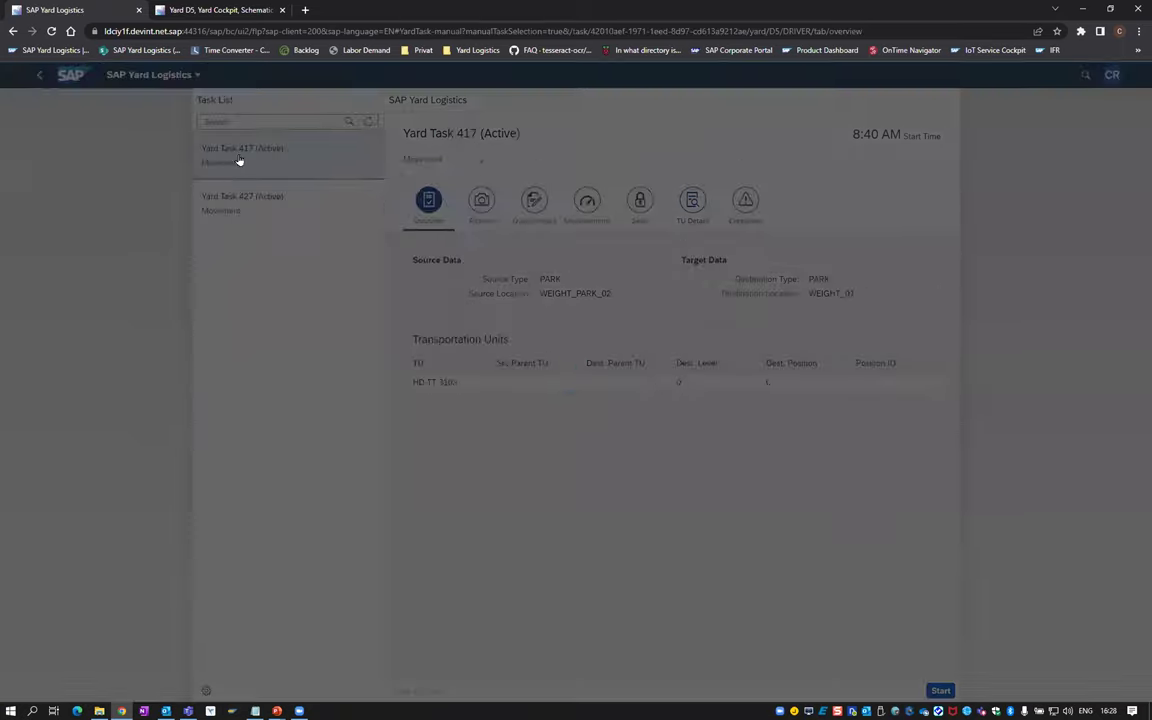
left_click(224, 212)
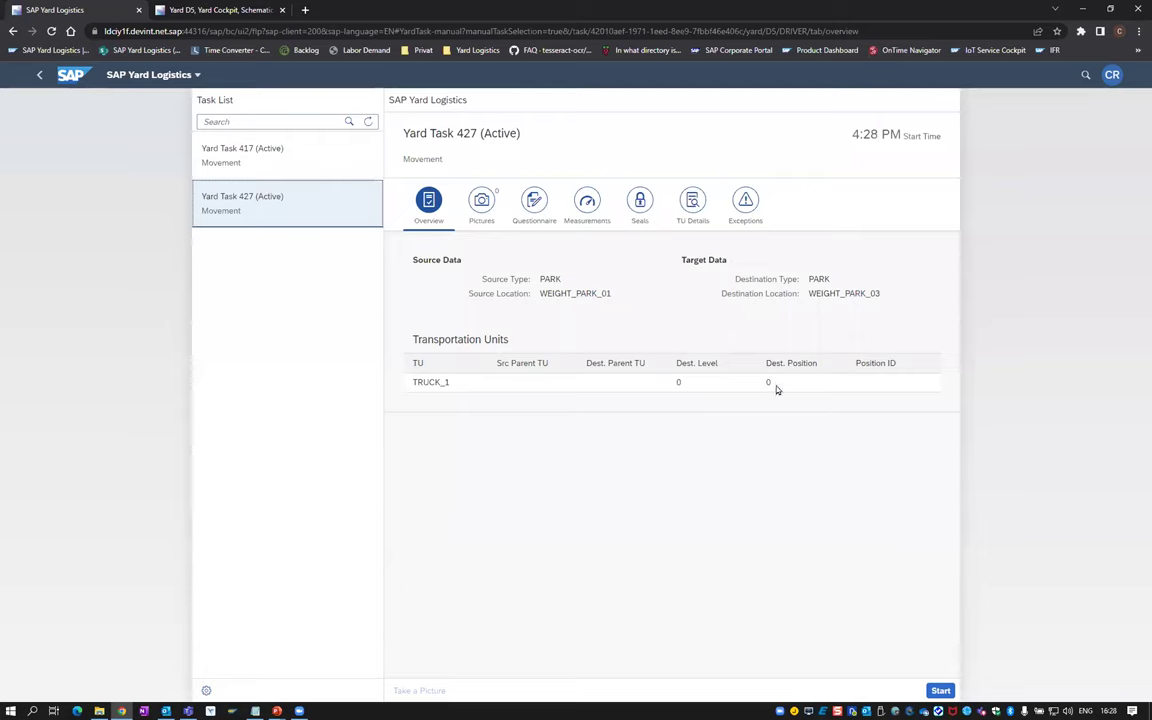
- Start the TRUCK_1 movement task and review its pictures, overview and exception options
left_click(437, 383)
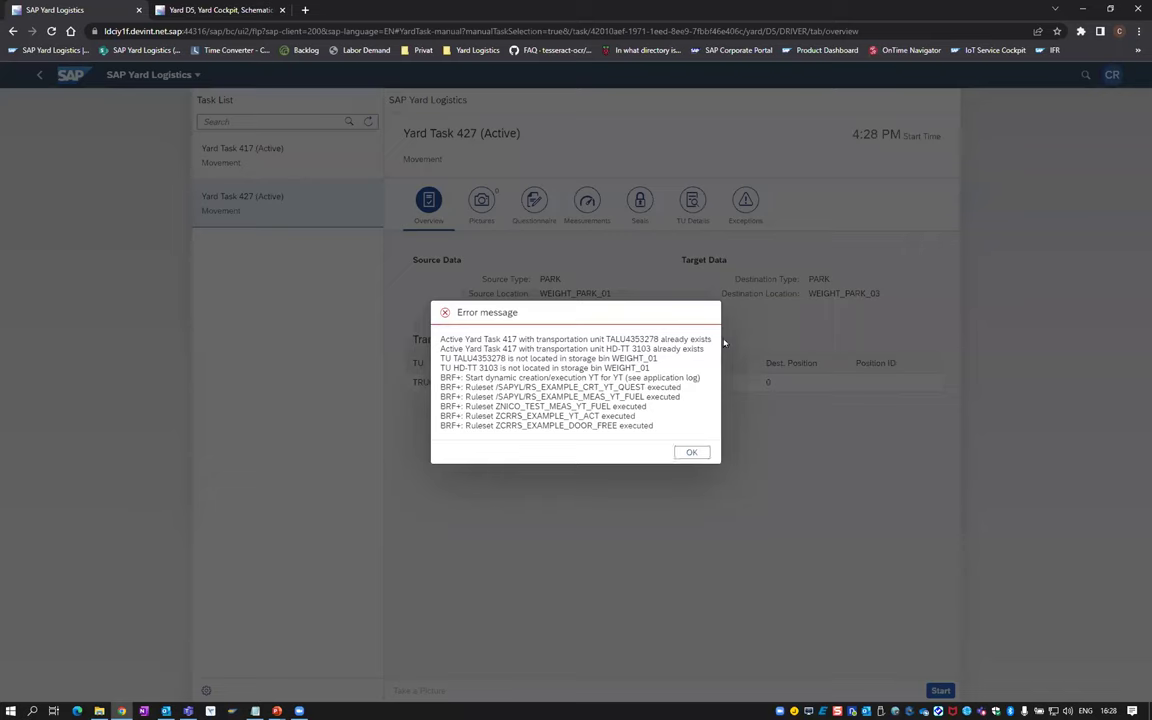
left_click(691, 453)
left_click(488, 212)
left_click(428, 202)
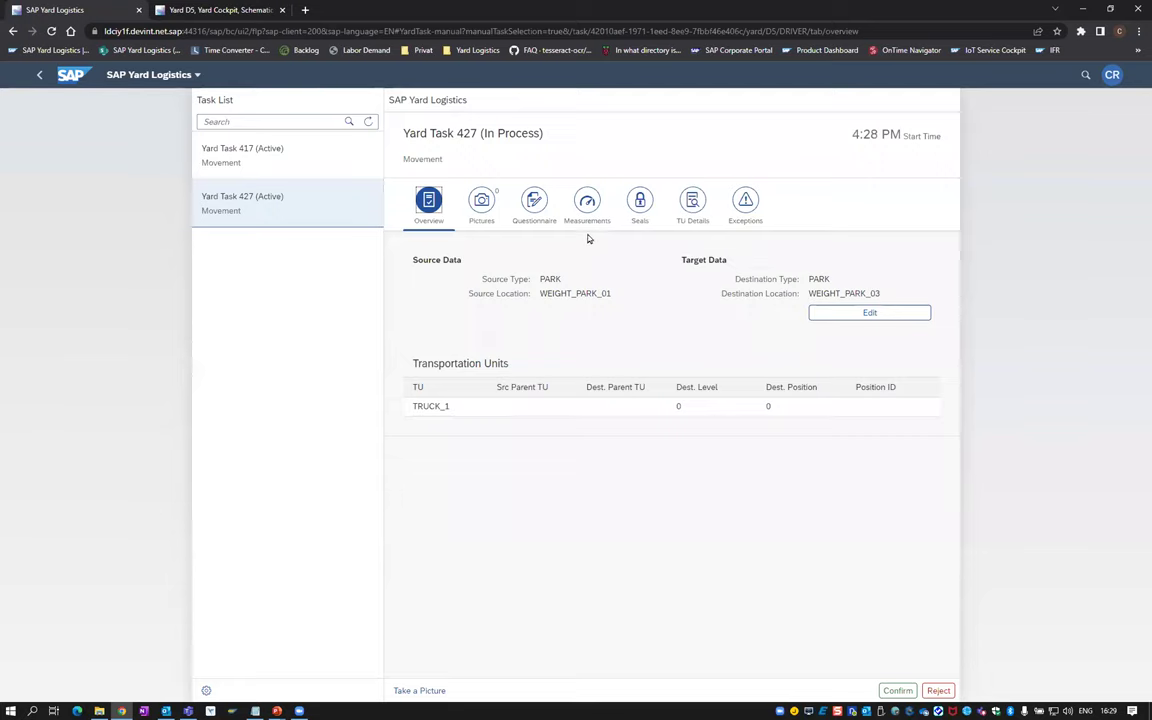
left_click(745, 200)
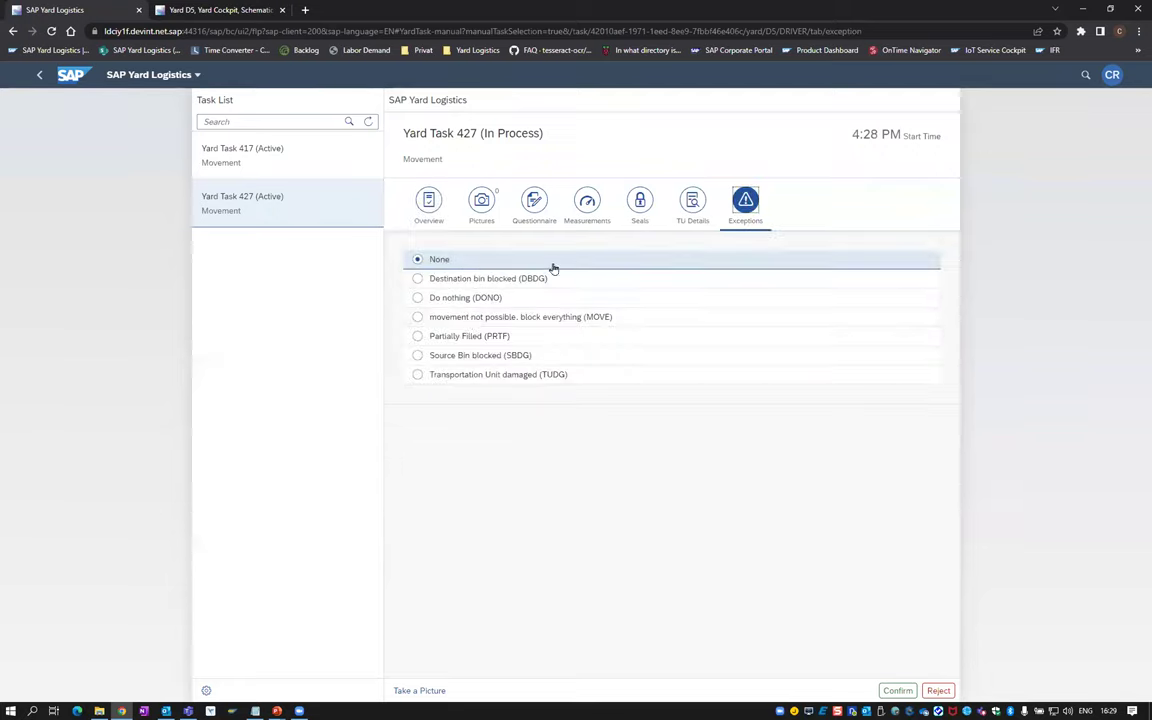
left_click(414, 217)
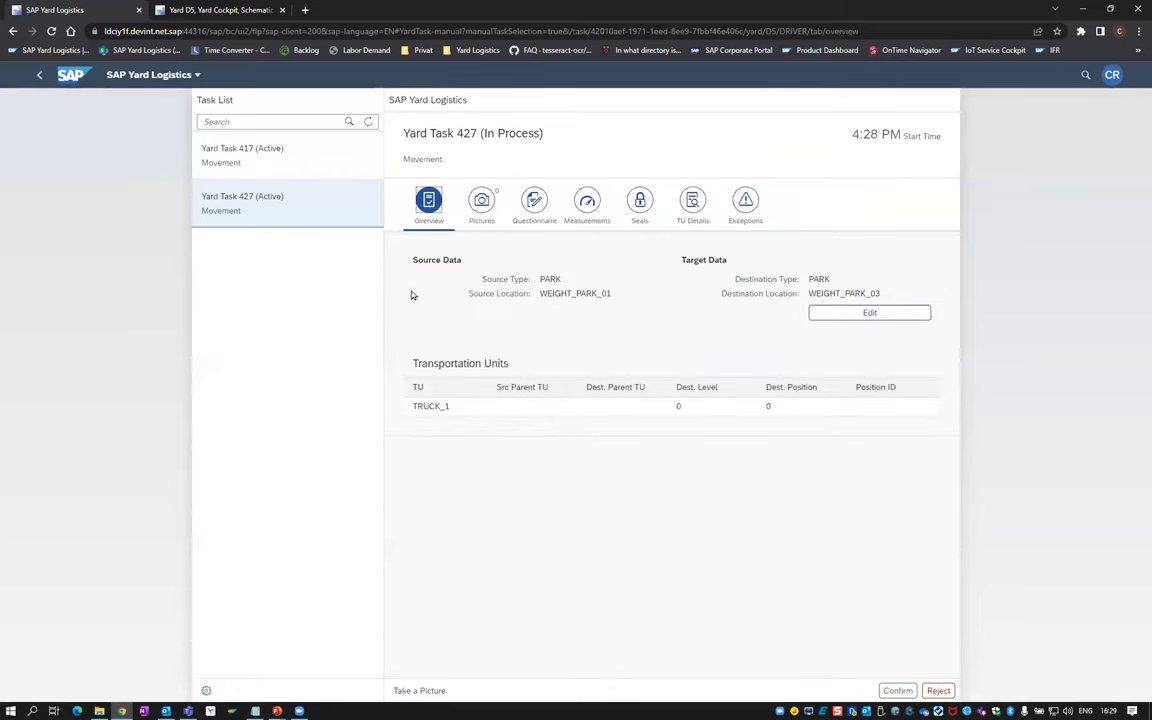
- Confirm the TRUCK_1 movement task and refresh the D5 yard overview in the cockpit
left_click(897, 691)
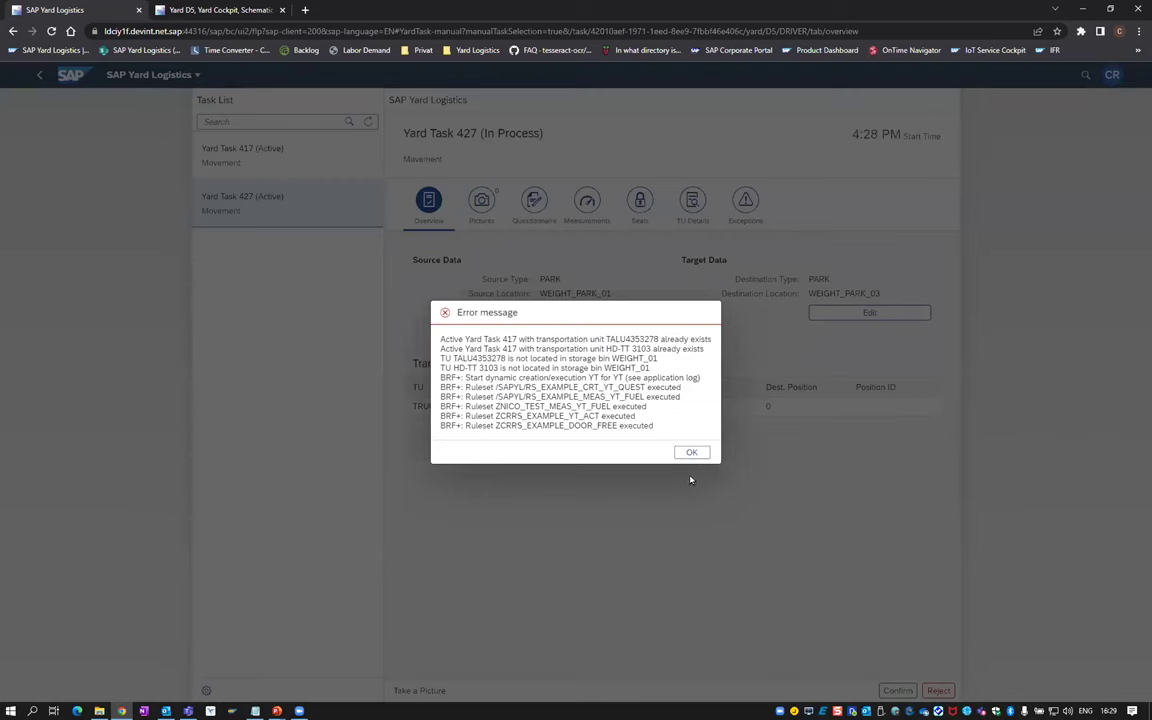
left_click(690, 452)
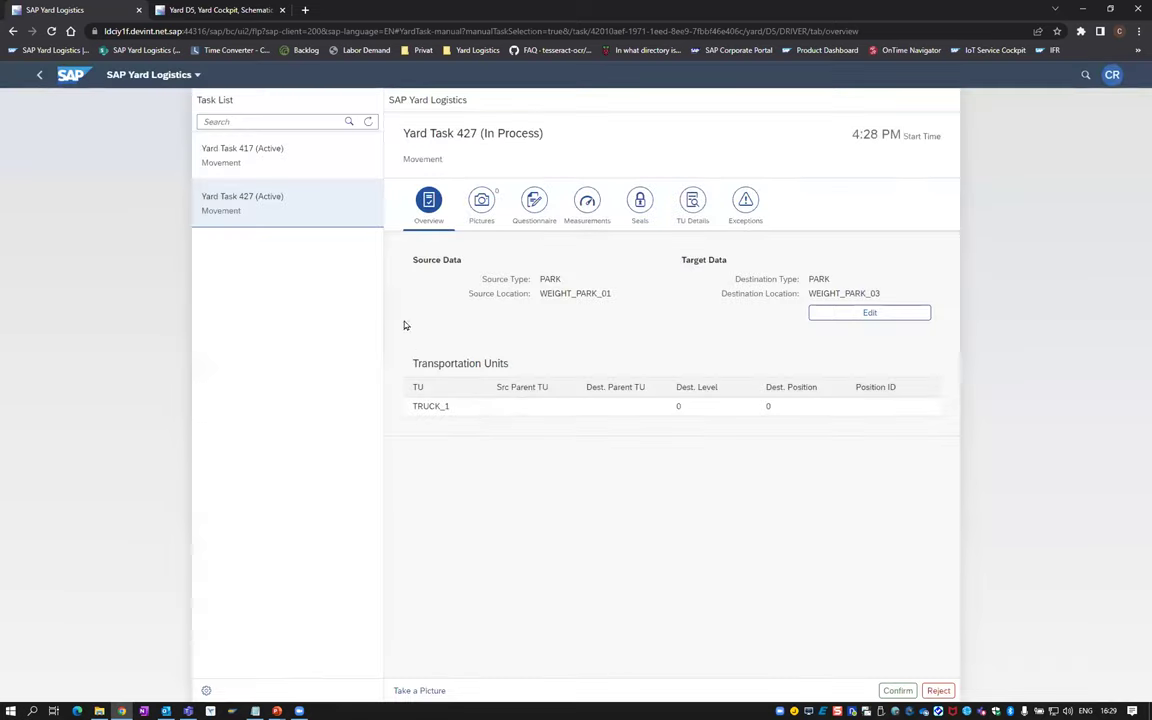
left_click(210, 9)
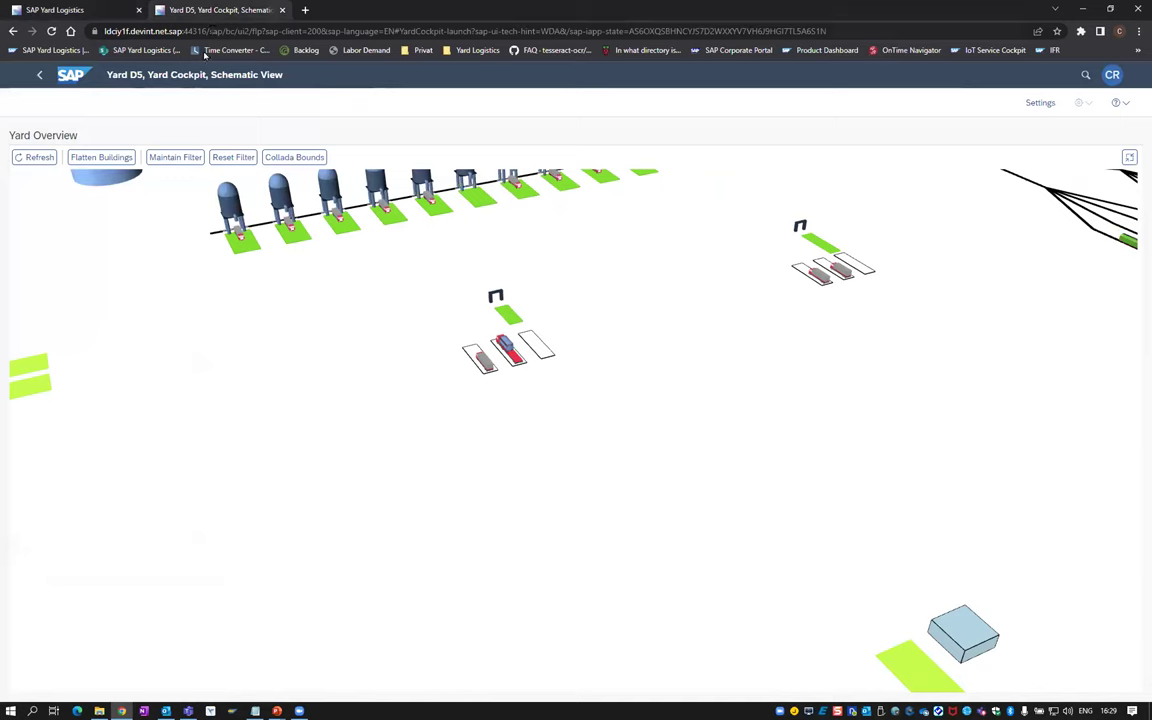
left_click(44, 160)
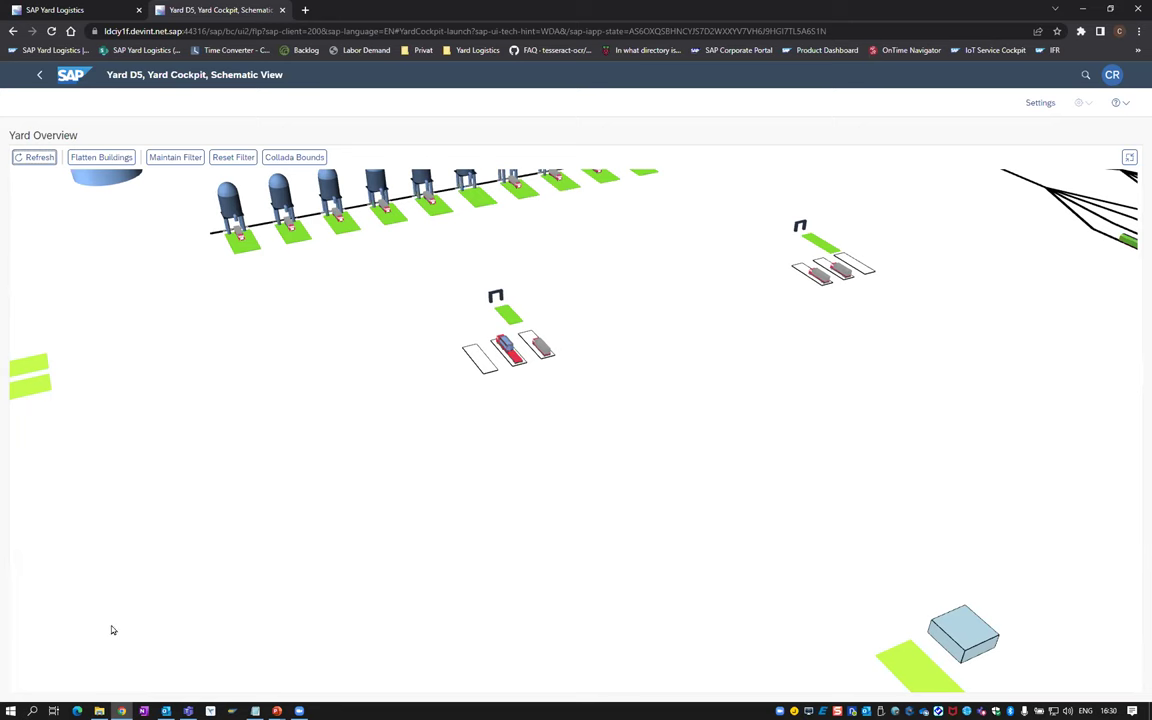
- Switch to the PowerPoint slide show and advance to the slide on dock appointment scheduling with SAP Logistics Business Network
mouse_move(274, 709)
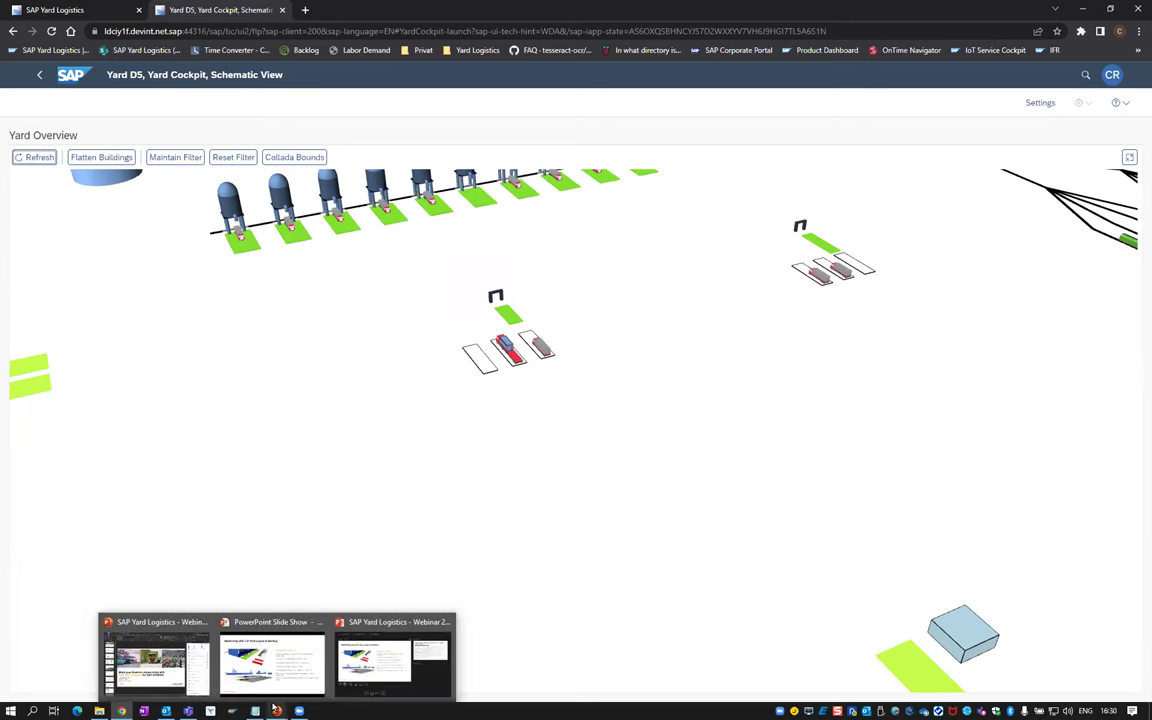
left_click(263, 653)
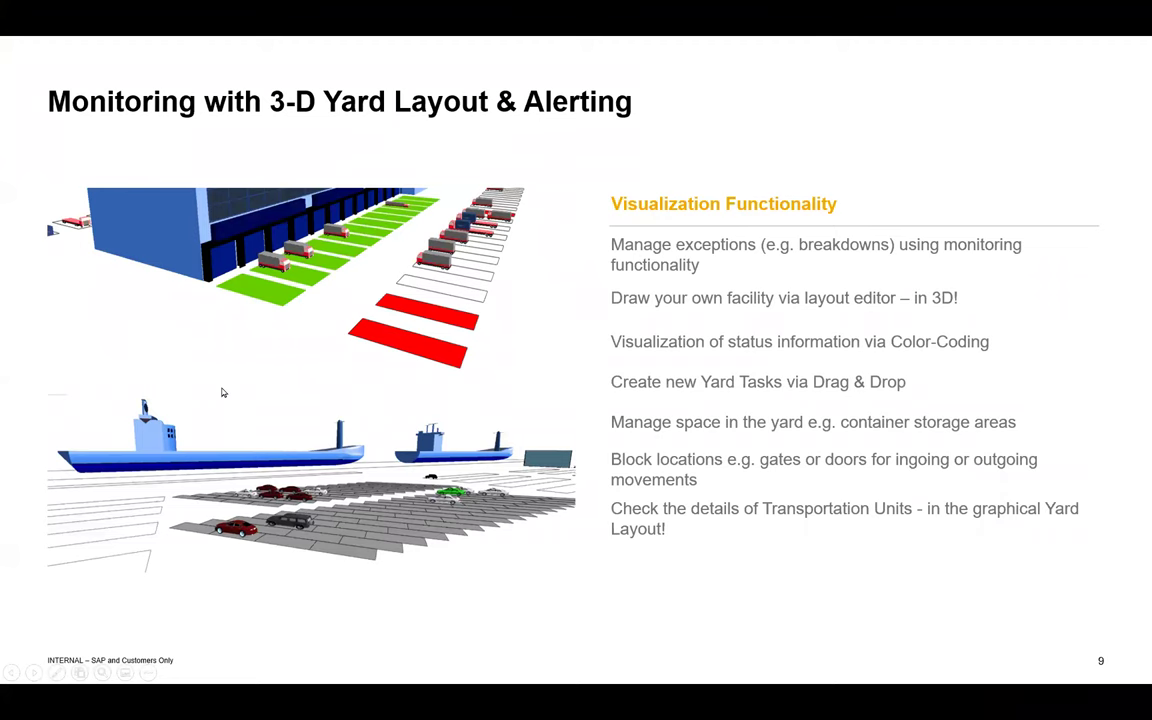
key("Right")
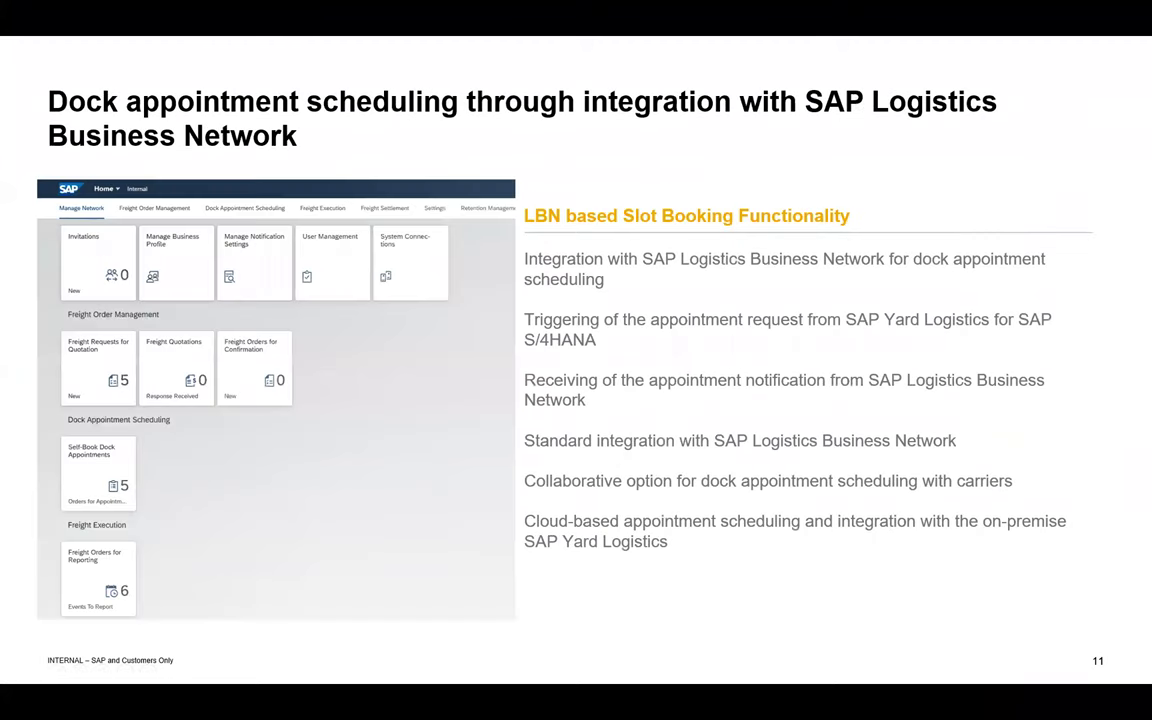
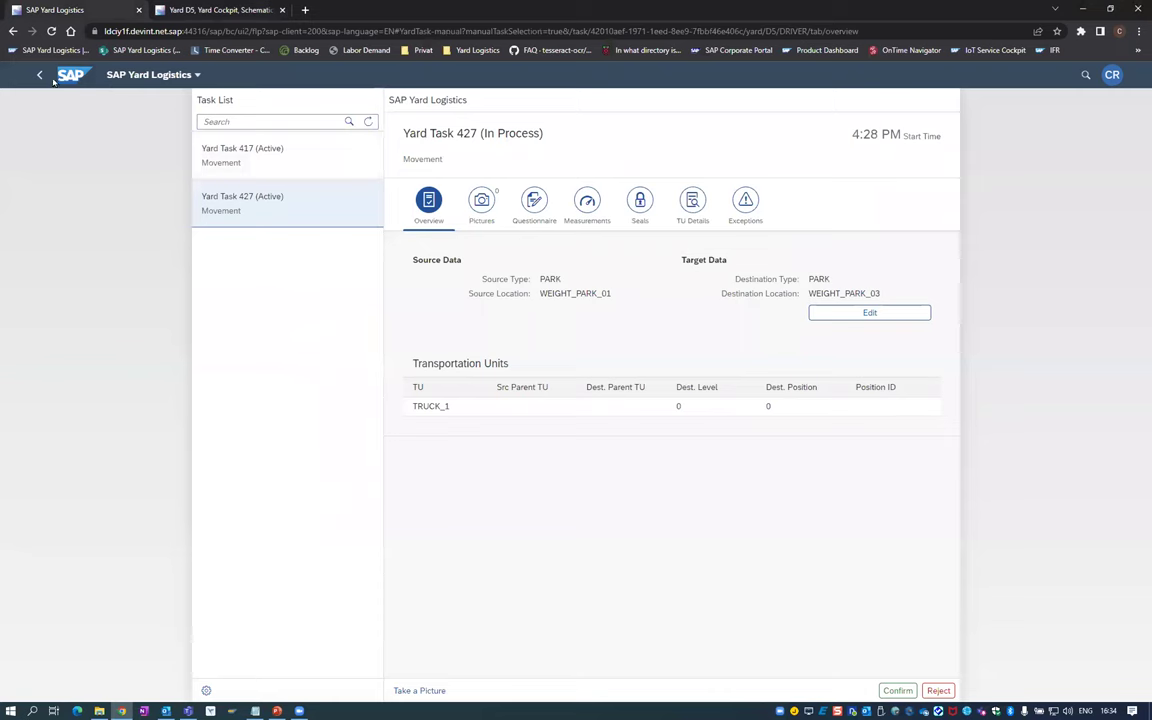
- Return to the SAP home page and open the inbound yard order for display using its yard order number
left_click(58, 74)
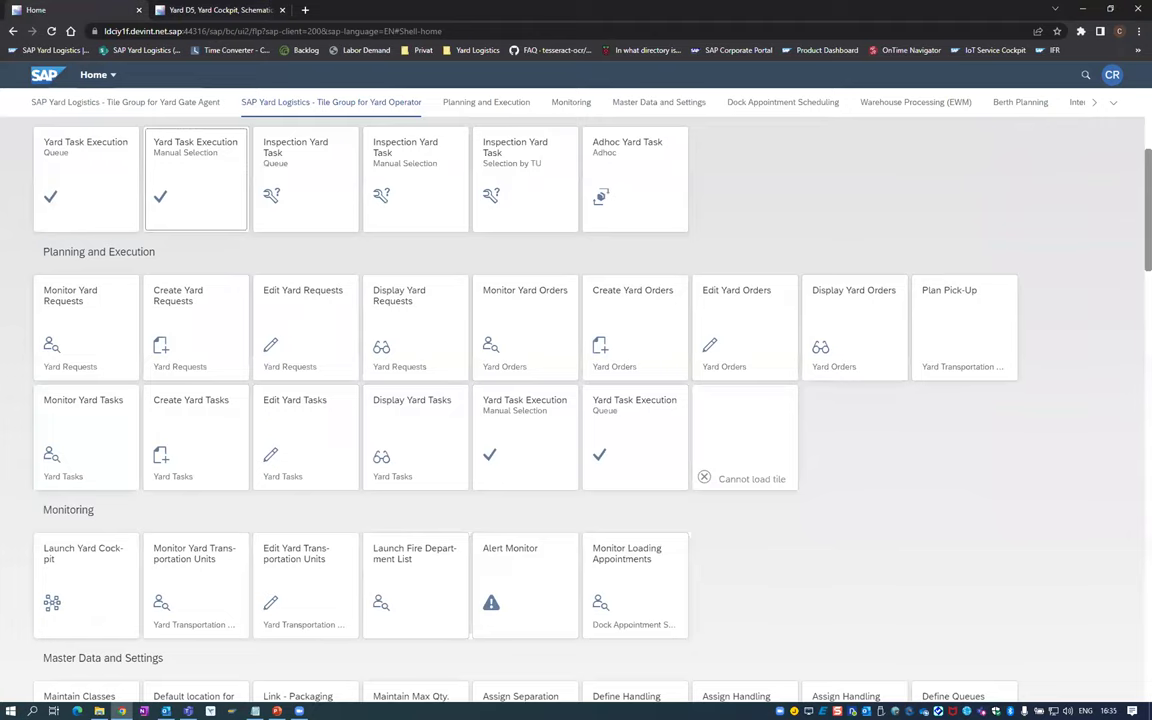
left_click(843, 360)
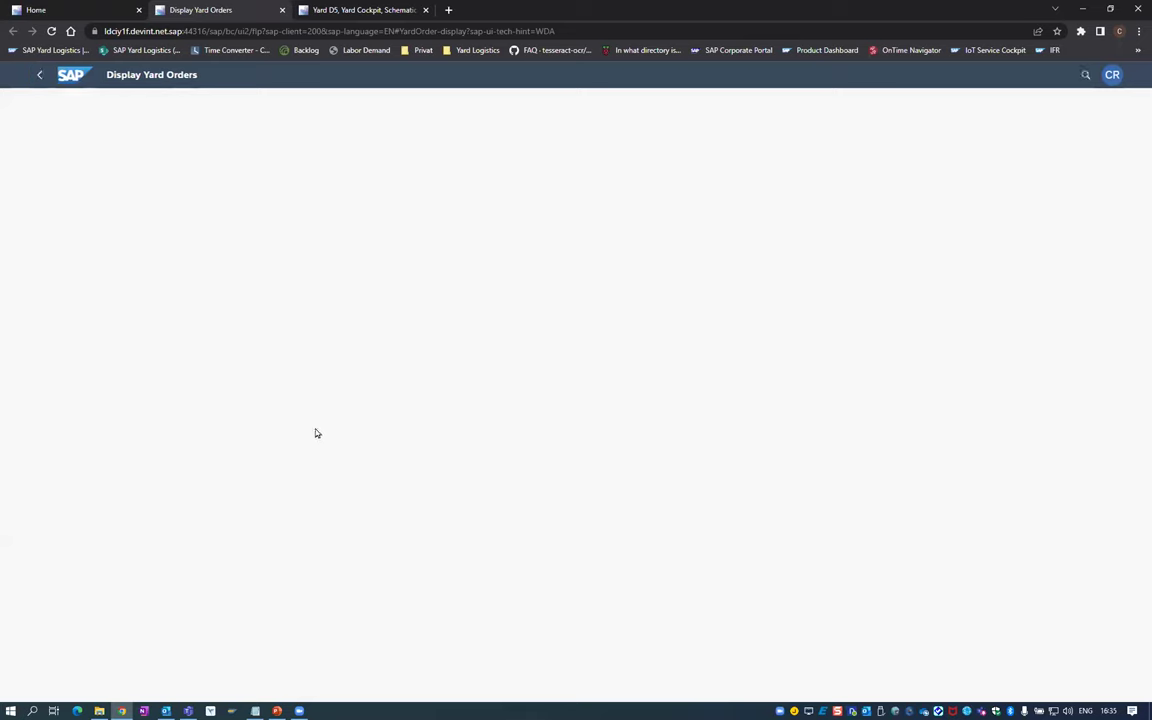
type("132")
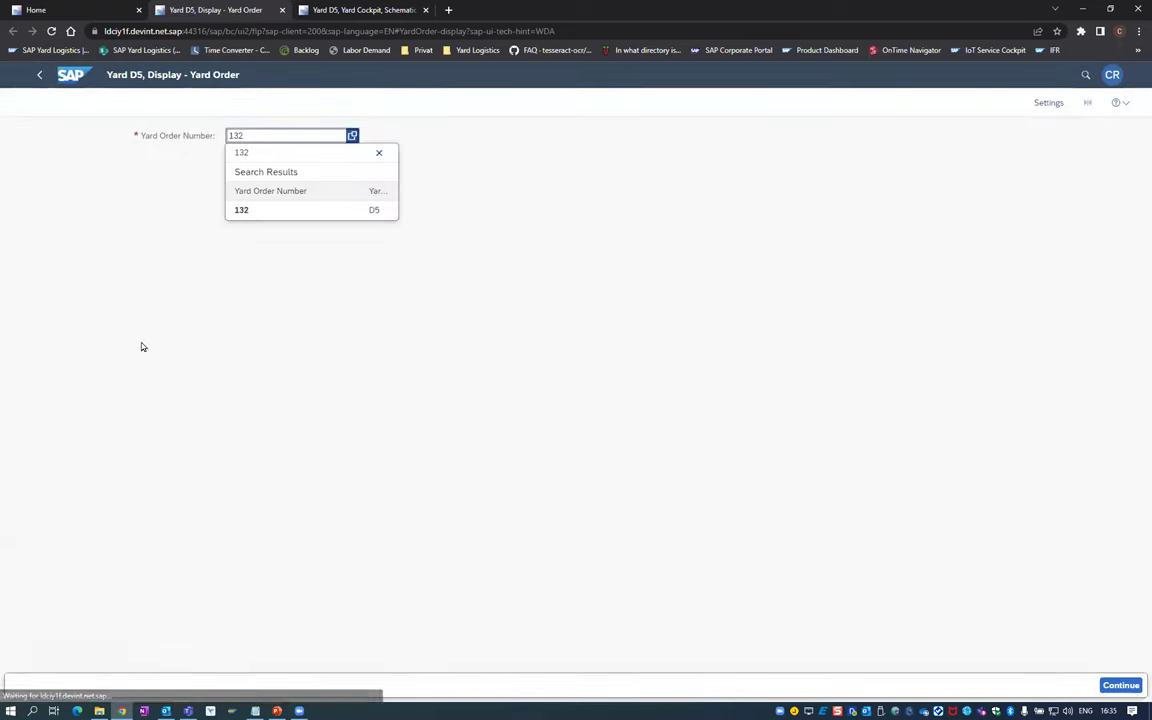
key("Return")
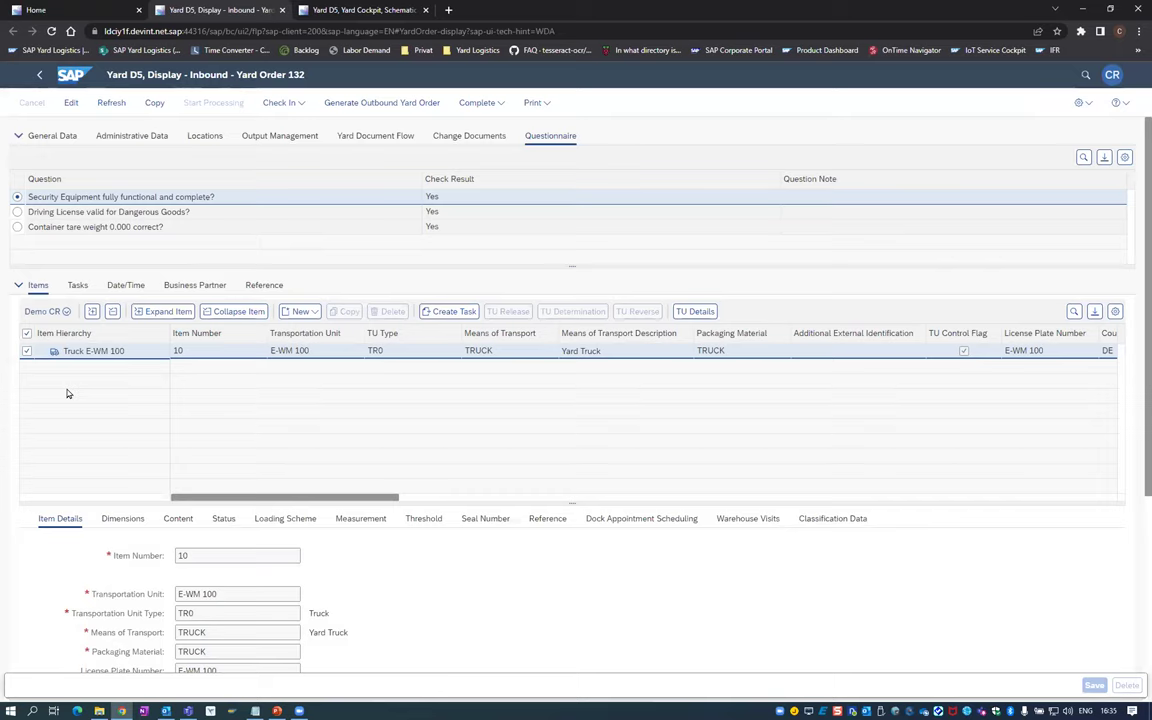
- Examine the yard order's general data, tasks and items
left_click(38, 138)
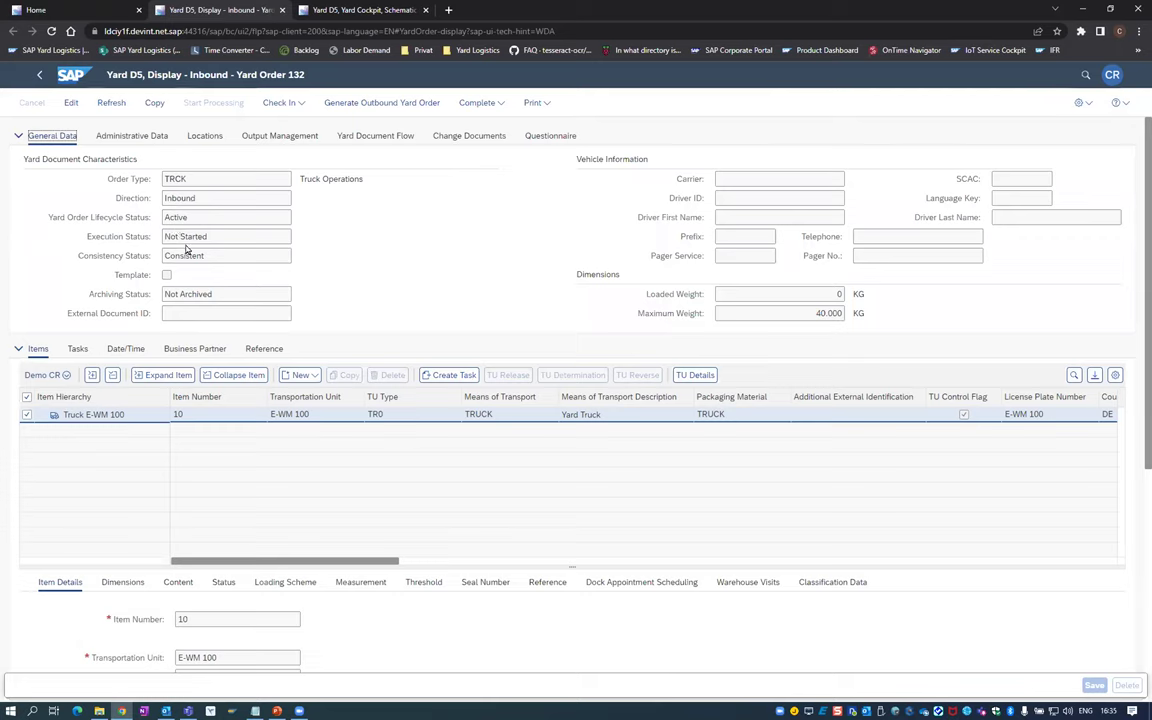
left_click(76, 349)
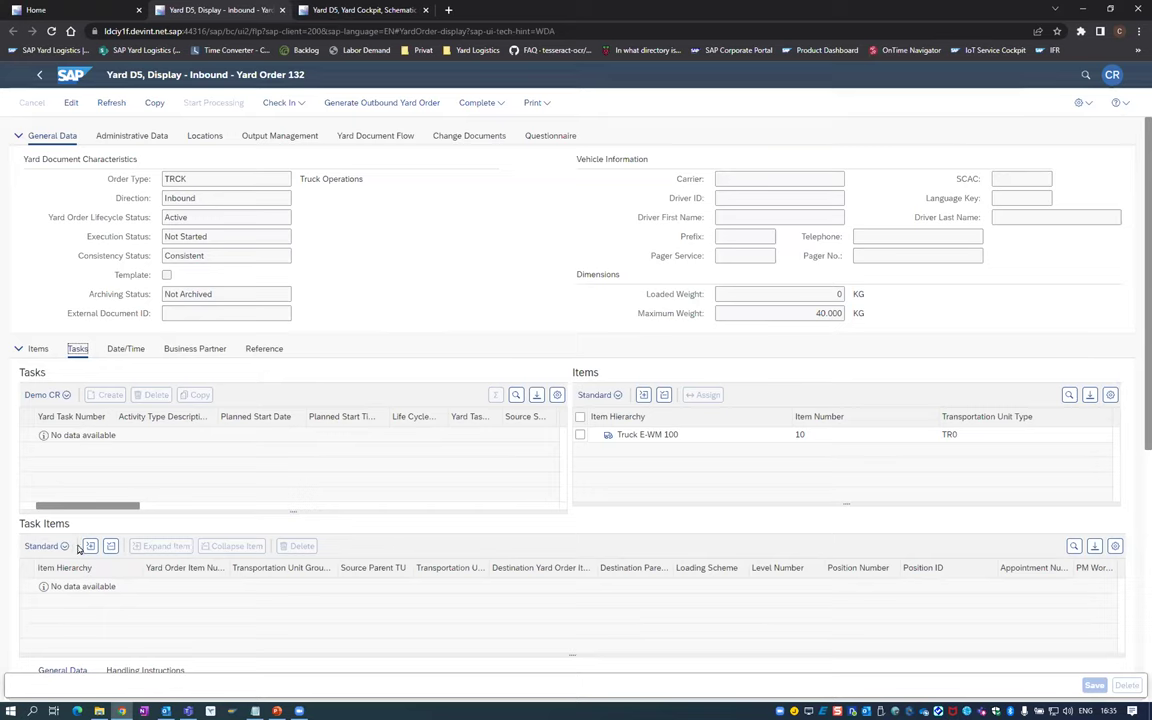
left_click(20, 347)
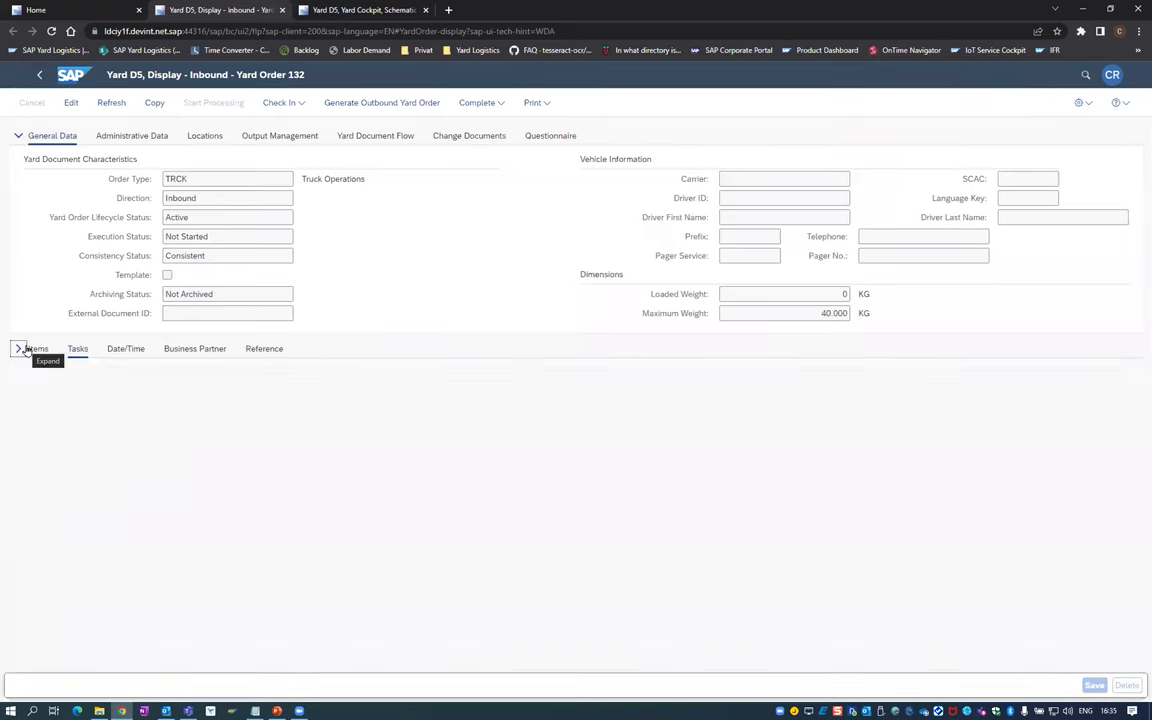
left_click(19, 347)
left_click(36, 348)
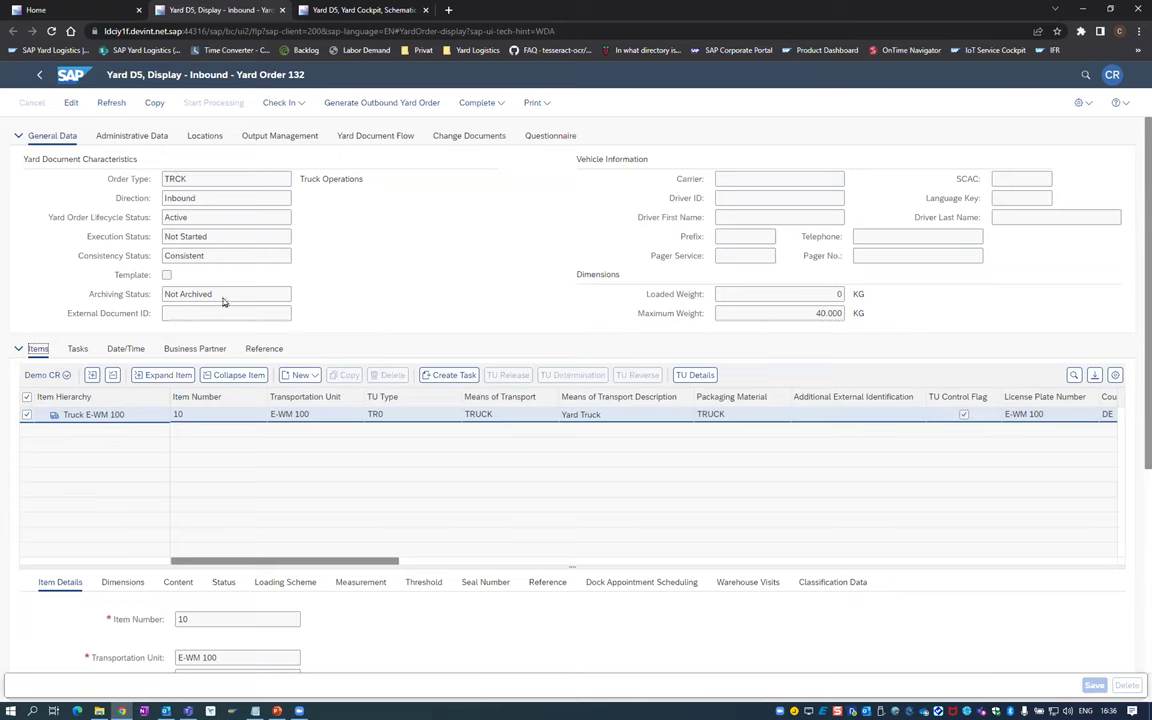
- Switch the yard order to edit mode and add a new top-level item to it
left_click(71, 102)
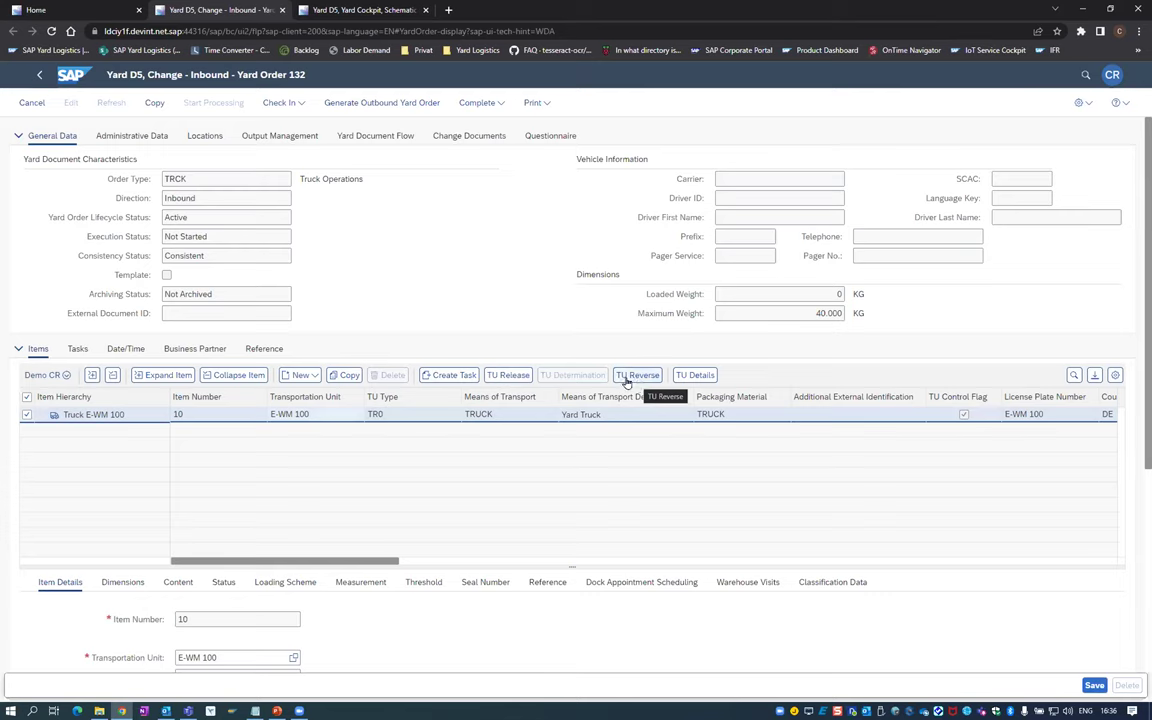
left_click(634, 379)
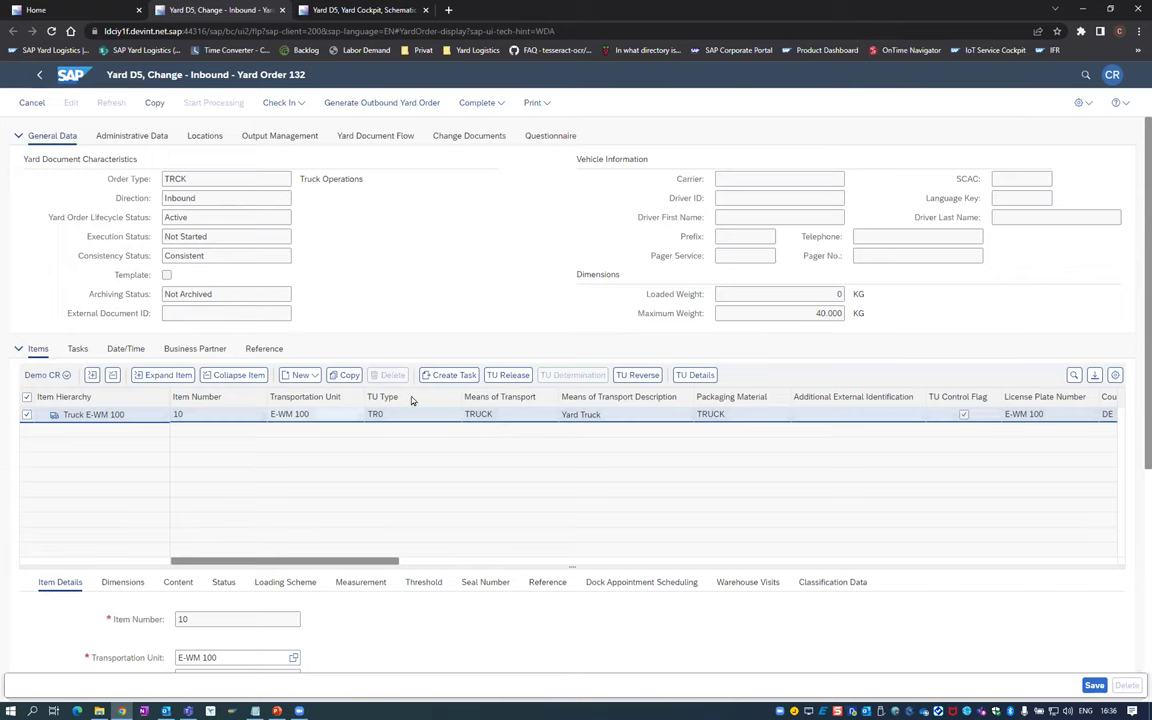
left_click(296, 375)
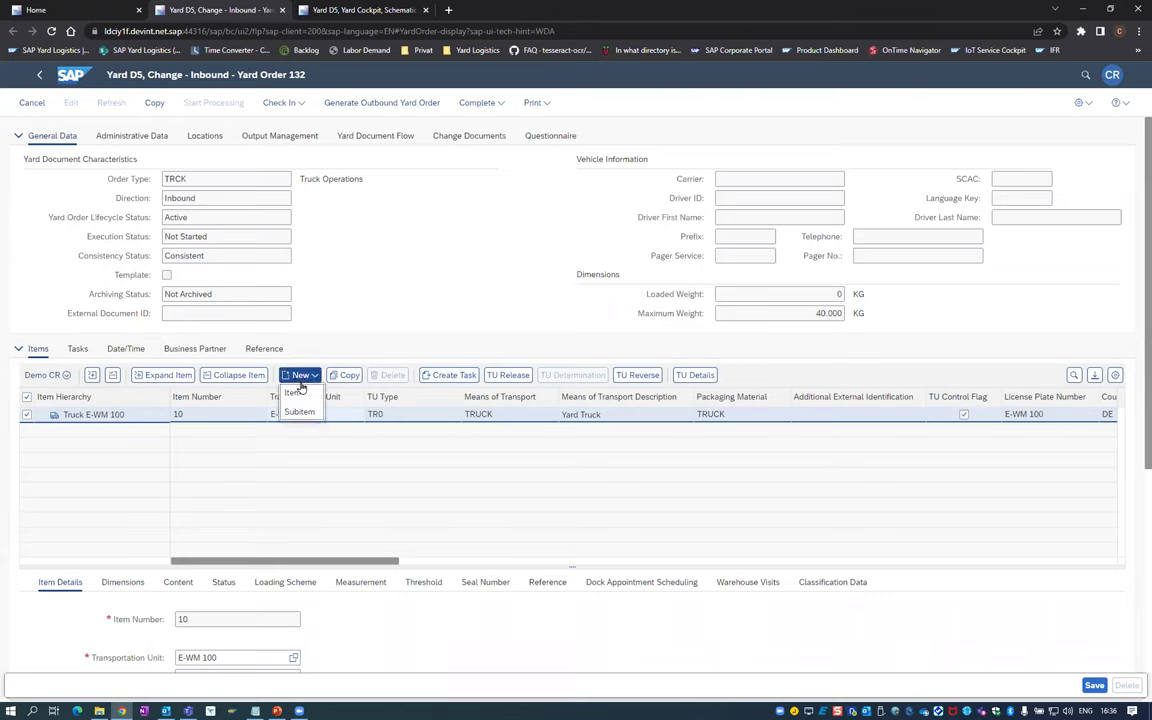
left_click(289, 393)
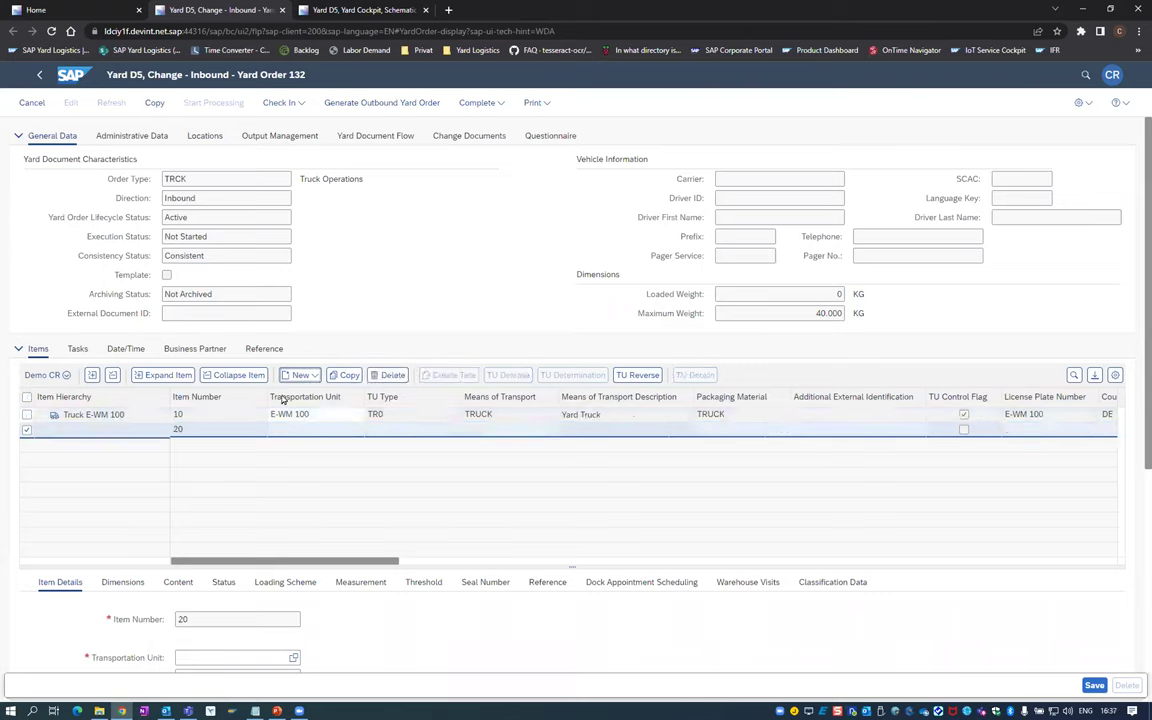
- Give the new item transportation unit E-WM 200, TU type TR0, means of transport and packaging material TRUCK, and save the yard order
left_click(280, 430)
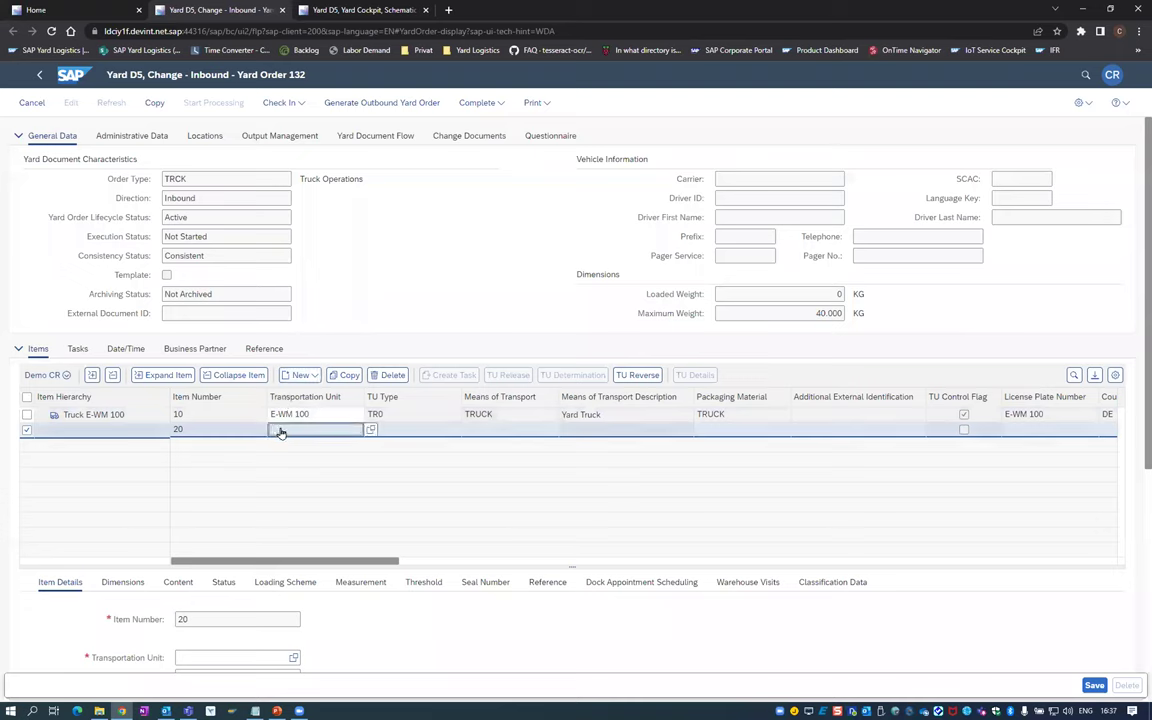
type("e-")
type("WM 100")
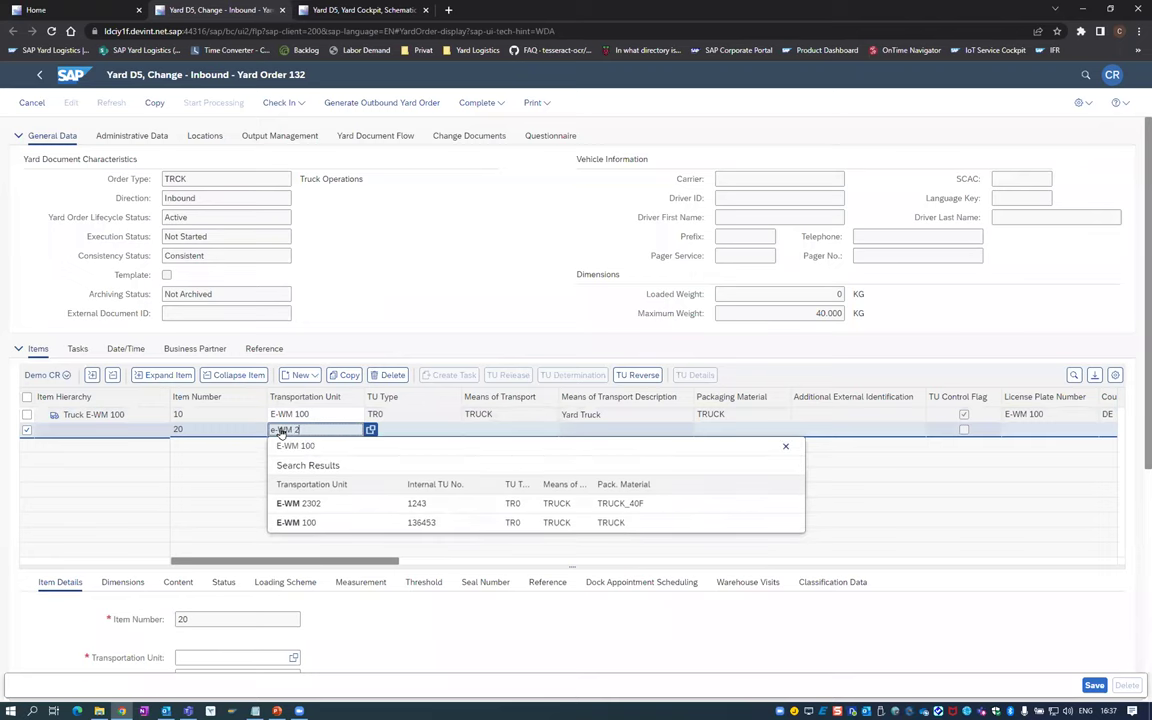
type("00")
key("Tab")
type("tr0")
key("Tab")
key("Tab")
type("t")
key("Return")
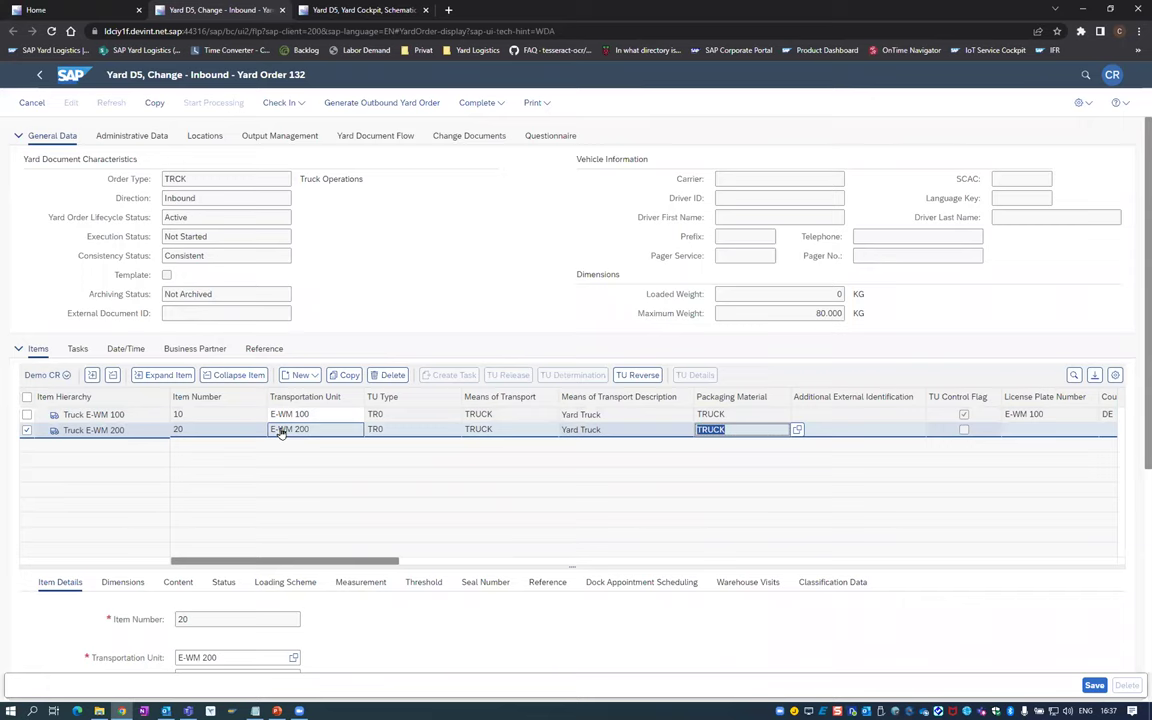
key("ctrl+s")
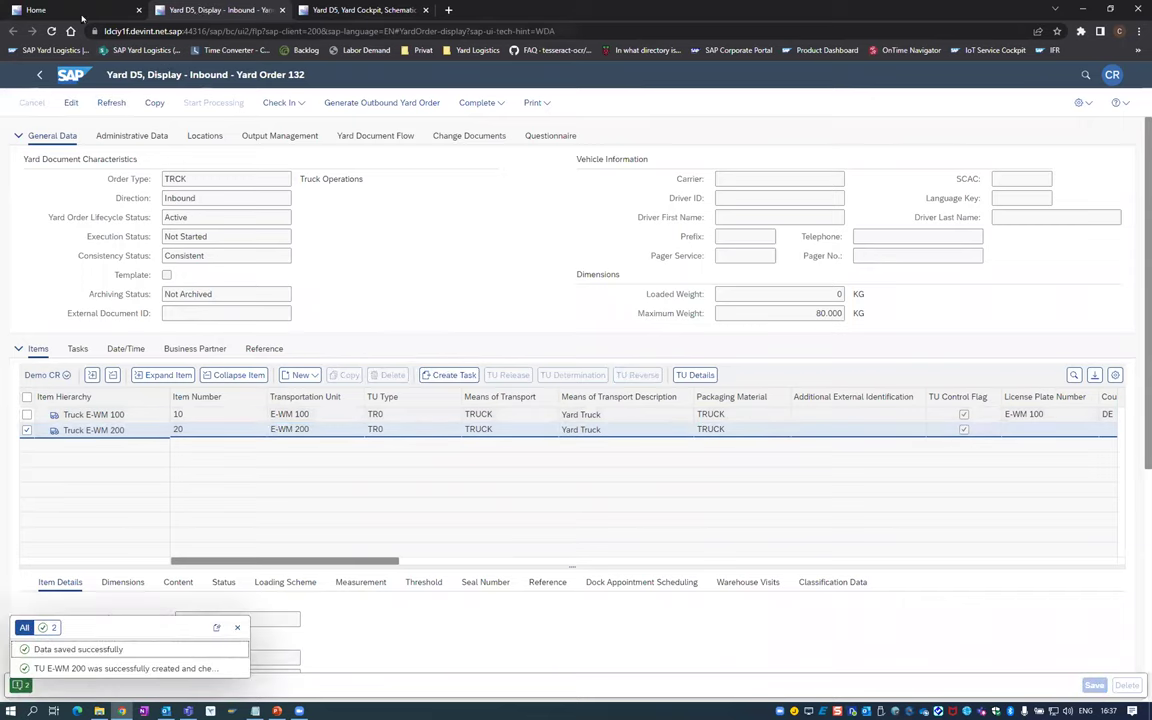
- Return to the SAP home page and launch the yard cockpit to view the schematic overview of yard D5 with its trucks
left_click(40, 8)
left_click(230, 9)
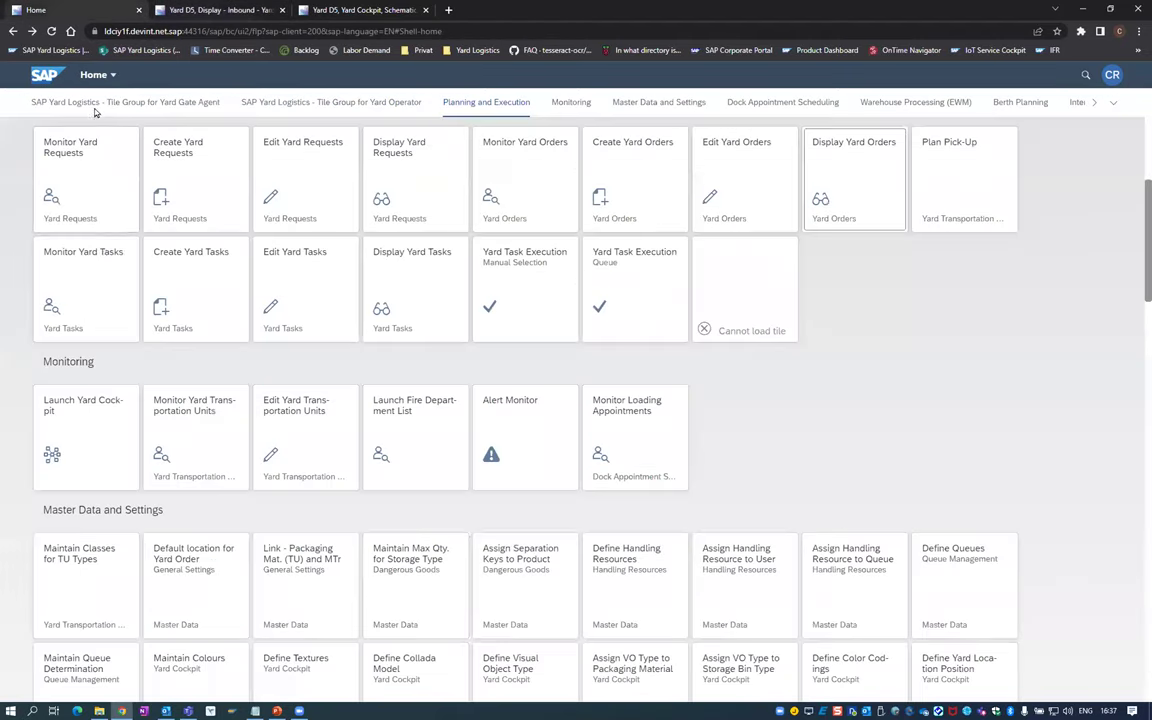
left_click(90, 11)
left_click(116, 434)
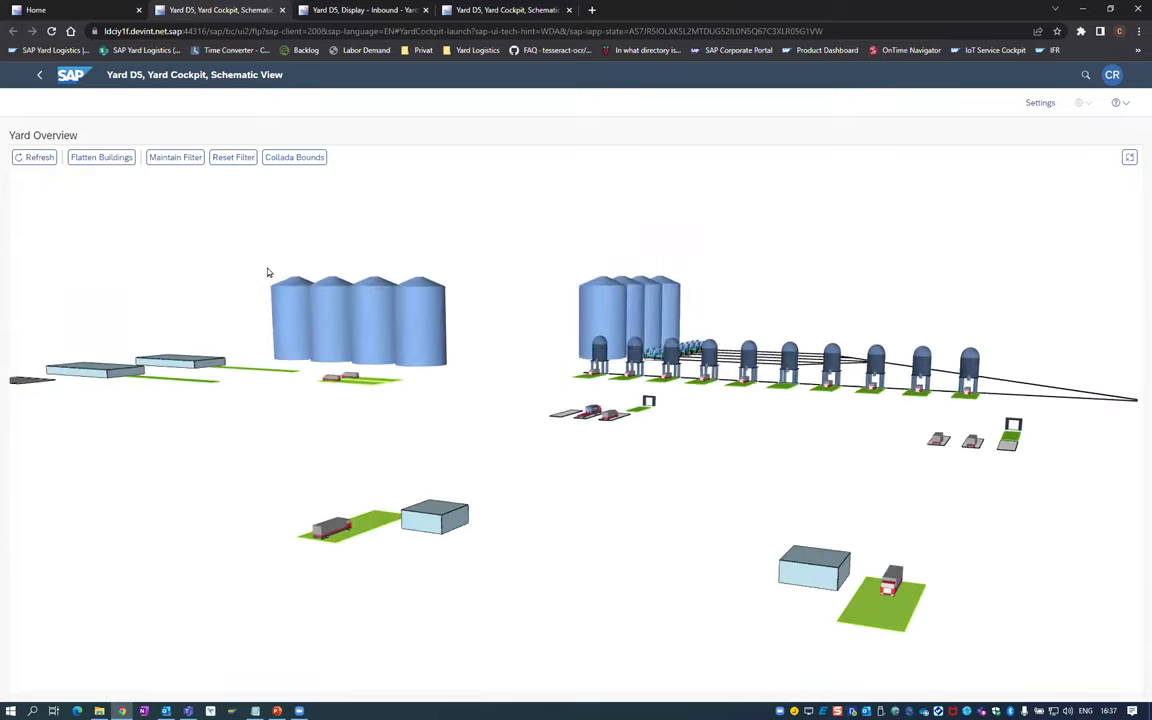
mouse_move(327, 528)
- Close the newly opened yard cockpit and display the questionnaire of the inbound yard order
left_click(70, 9)
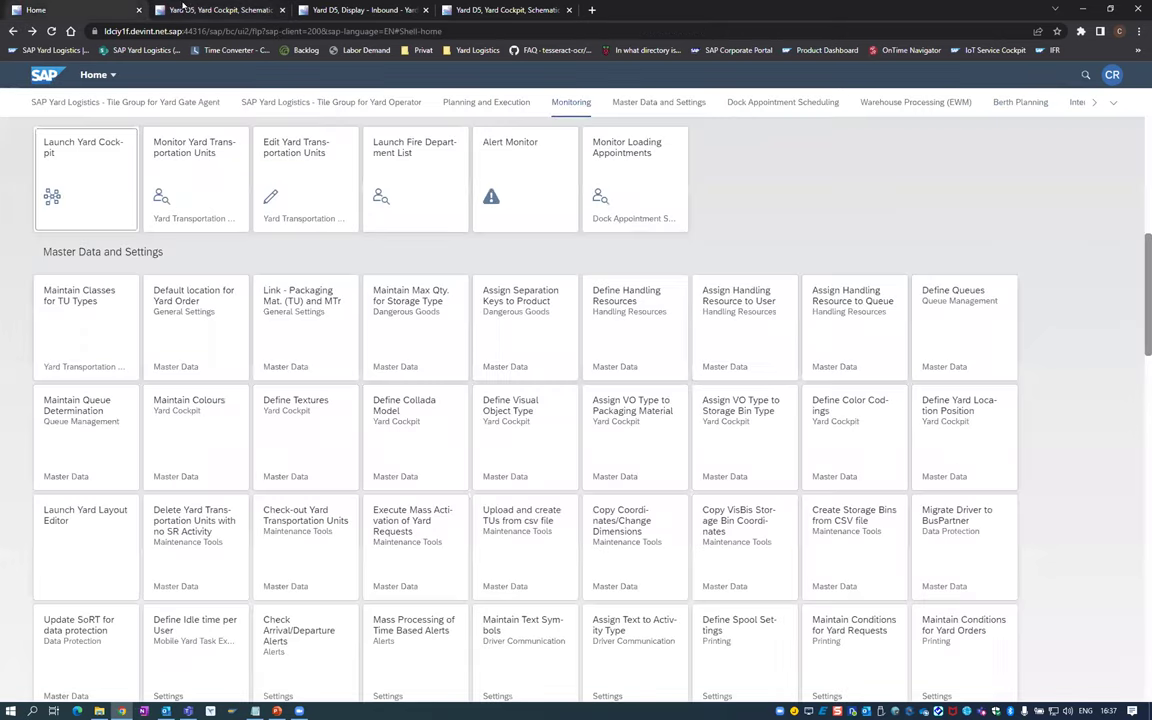
left_click(229, 9)
left_click(282, 10)
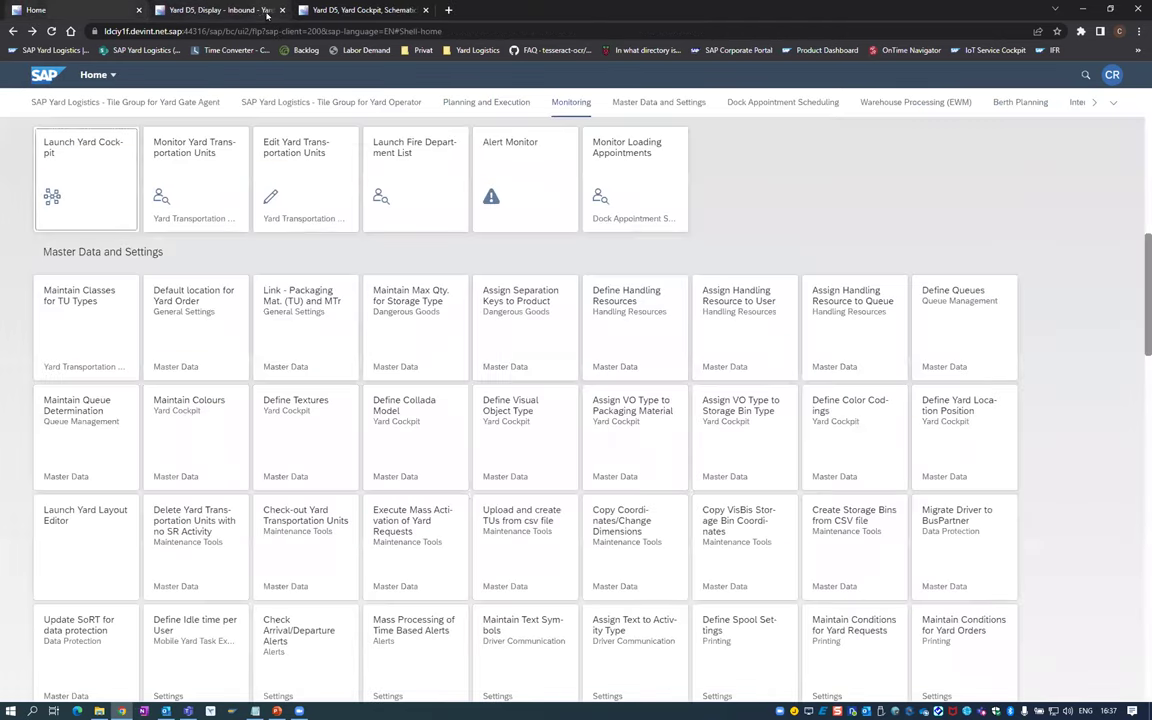
left_click(249, 12)
left_click(545, 136)
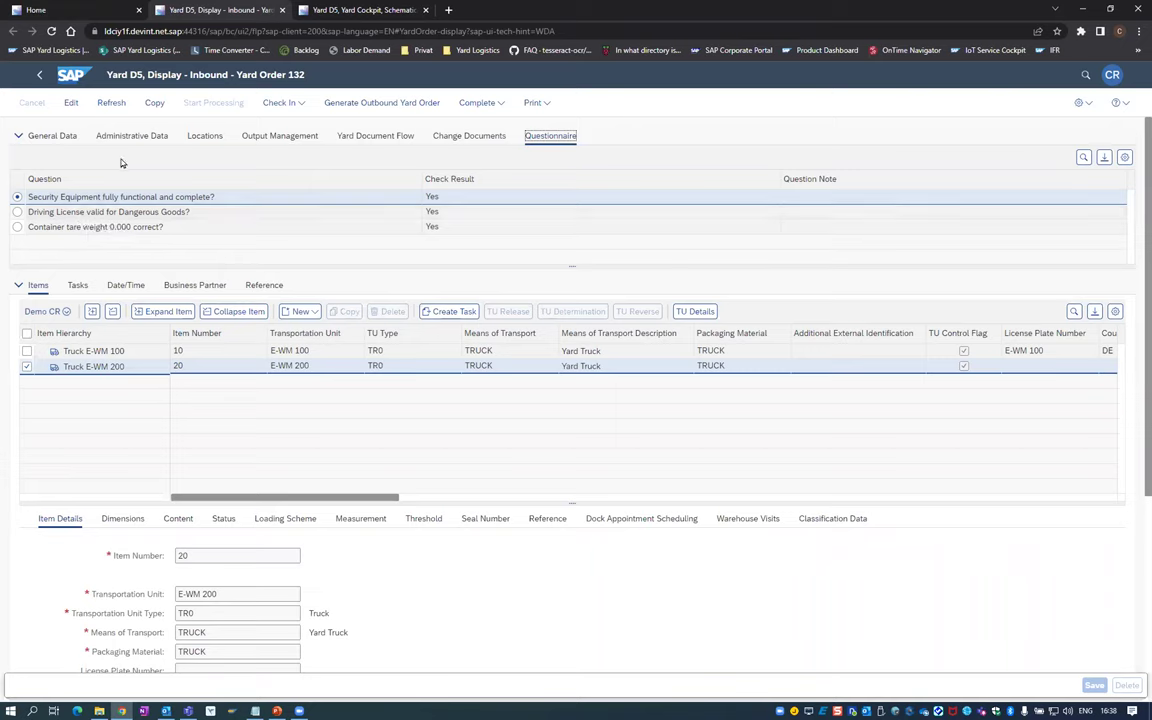
- Switch to the SAP Yard Logistics webinar presentation in PowerPoint and start the slide show from the Solution overview slide
left_click(80, 6)
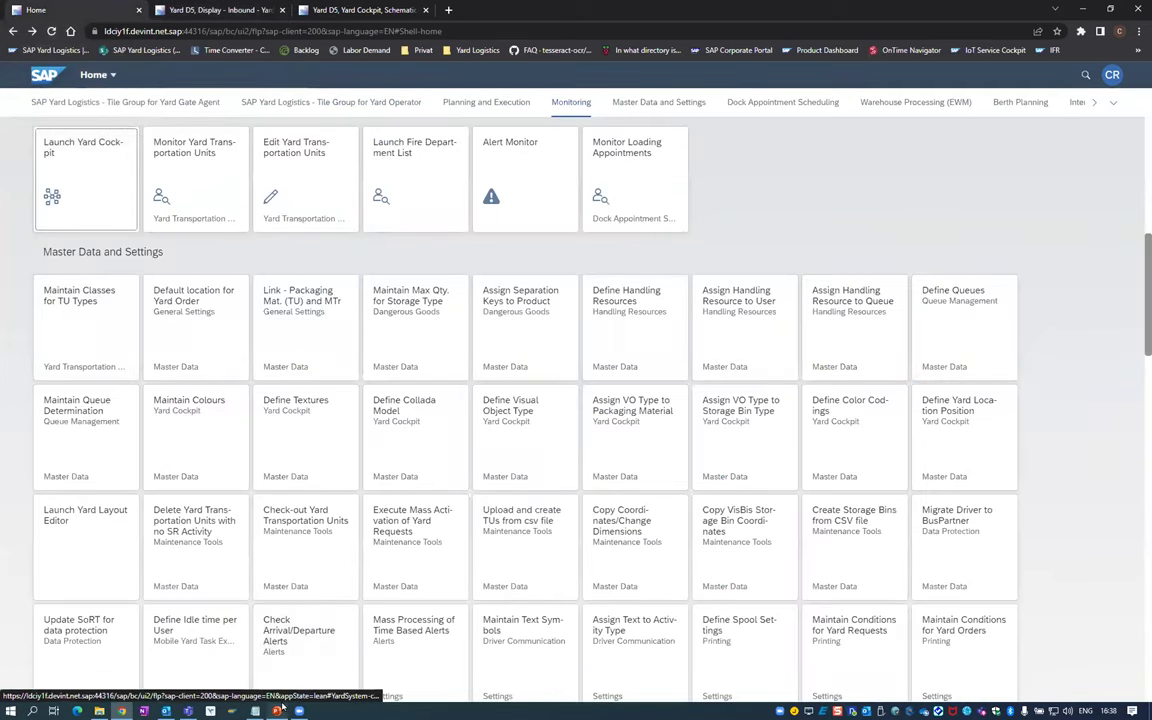
mouse_move(283, 708)
left_click(277, 660)
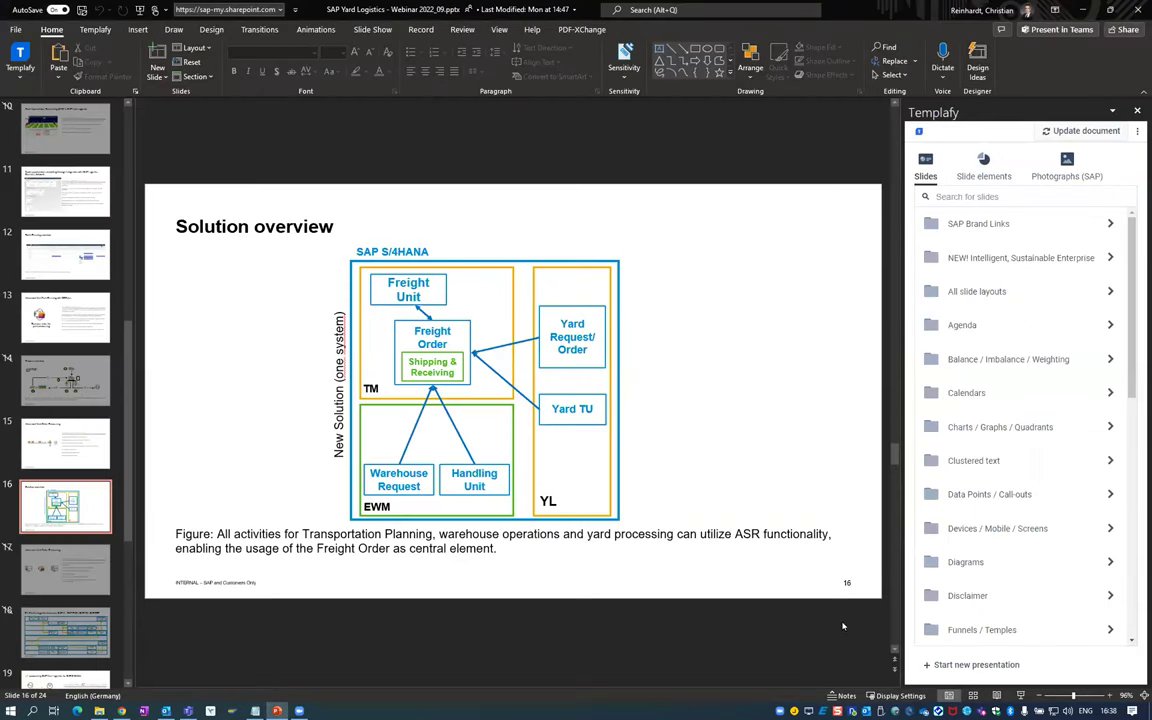
left_click(1022, 695)
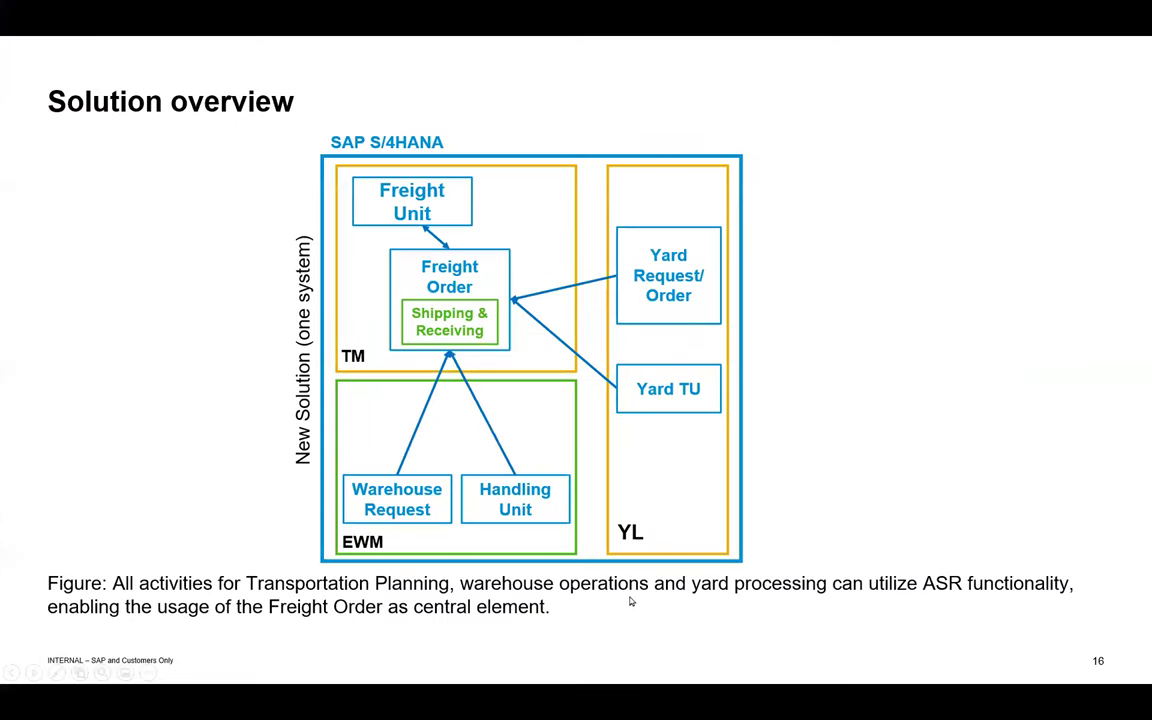